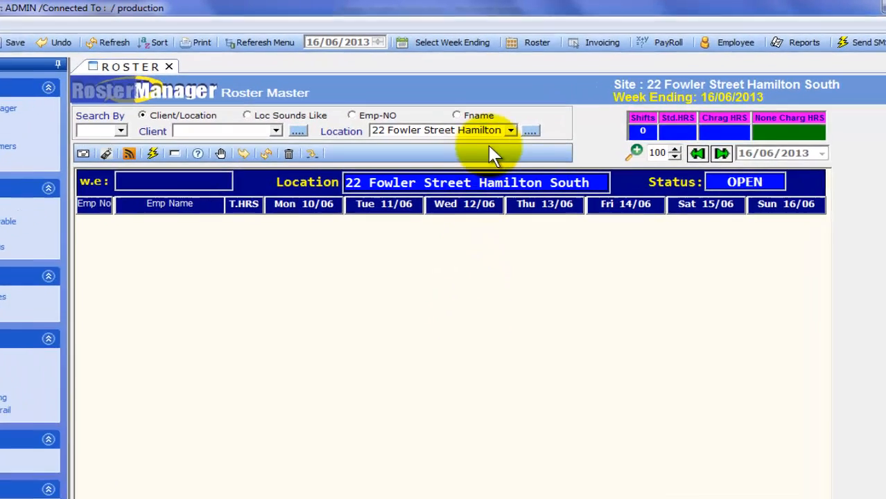
# - Open the roster of the Delta Constructions location
pyautogui.click(500, 118)
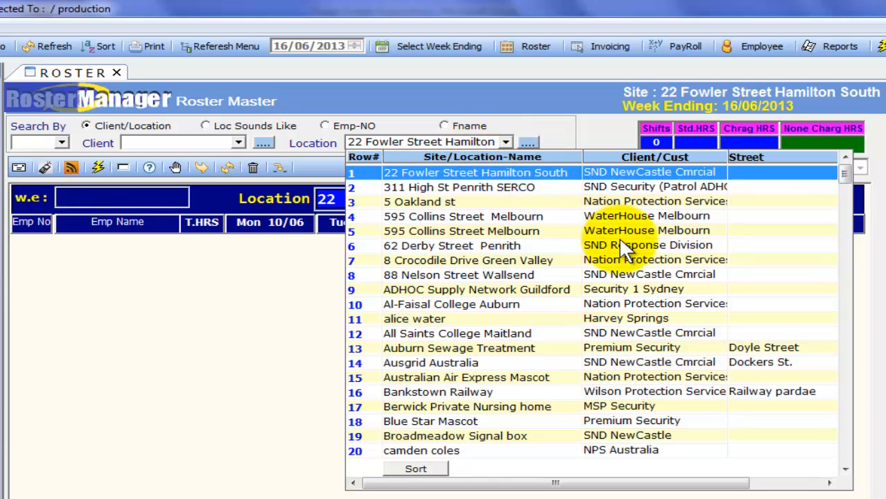
pyautogui.press('d')
pyautogui.press('d')
pyautogui.press('d')
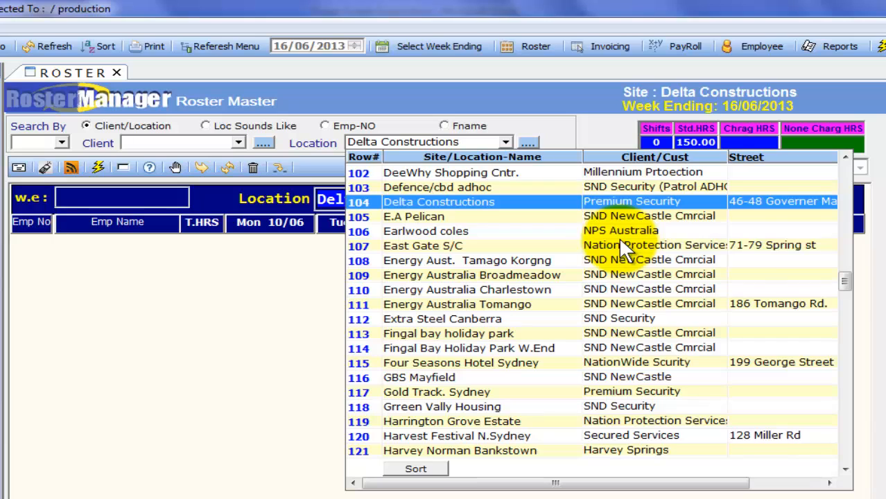
pyautogui.click(467, 202)
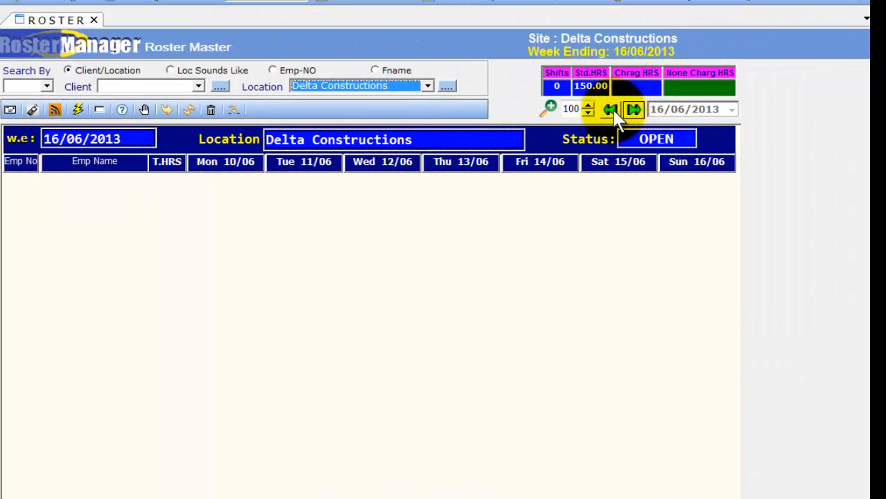
# - Browse the Delta Constructions rosters back to the week ending 19/05/2013, then return to the week ending 26/05/2013
pyautogui.click(611, 111)
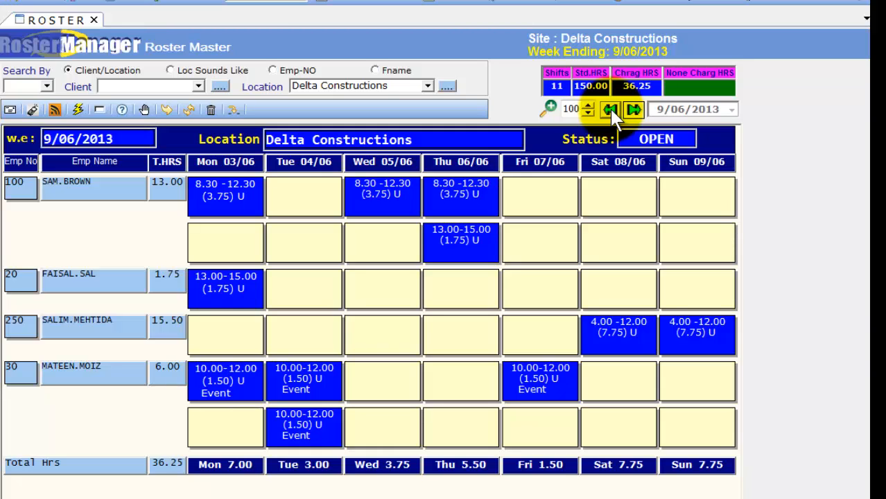
pyautogui.click(610, 110)
pyautogui.click(610, 110)
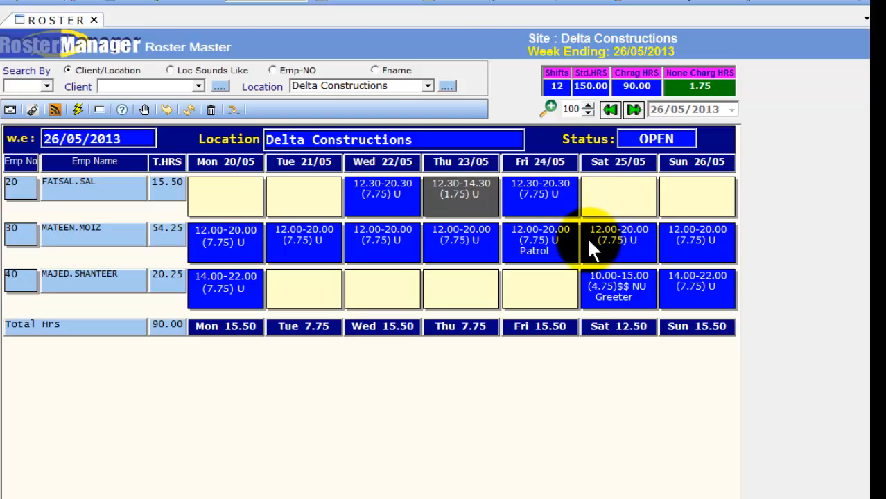
pyautogui.click(610, 109)
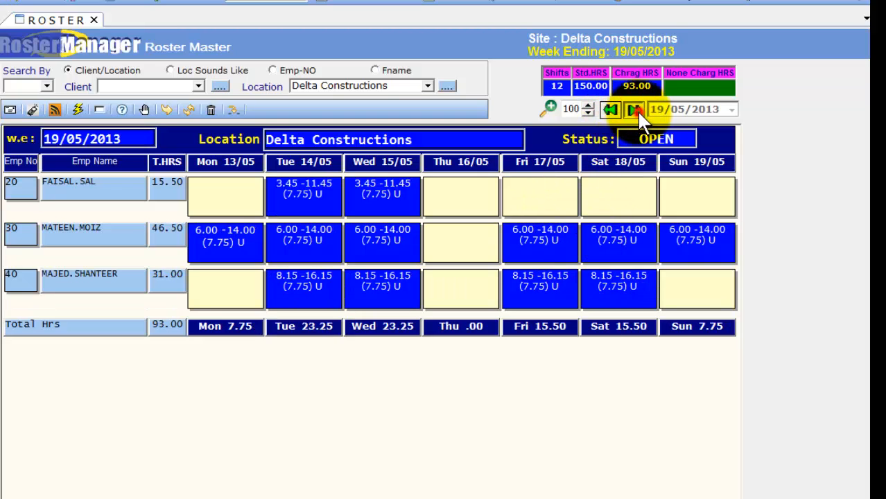
pyautogui.click(636, 111)
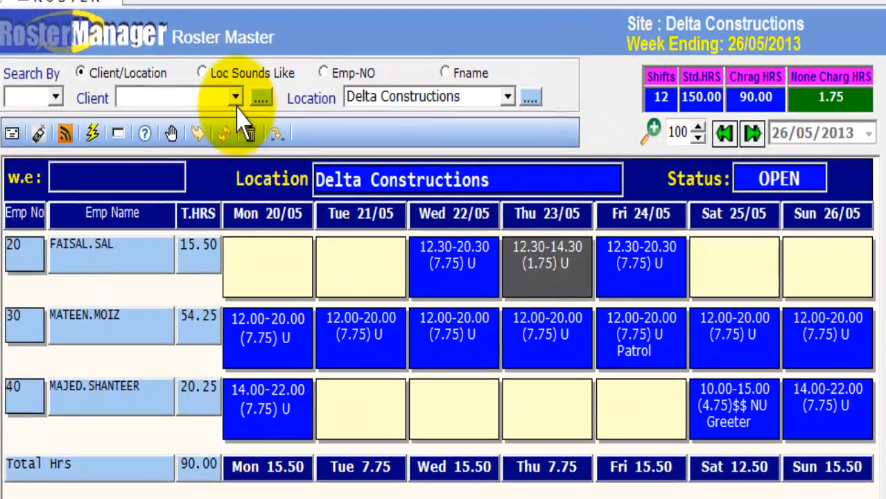
# - Filter by the client SND Security and list its locations
pyautogui.click(236, 97)
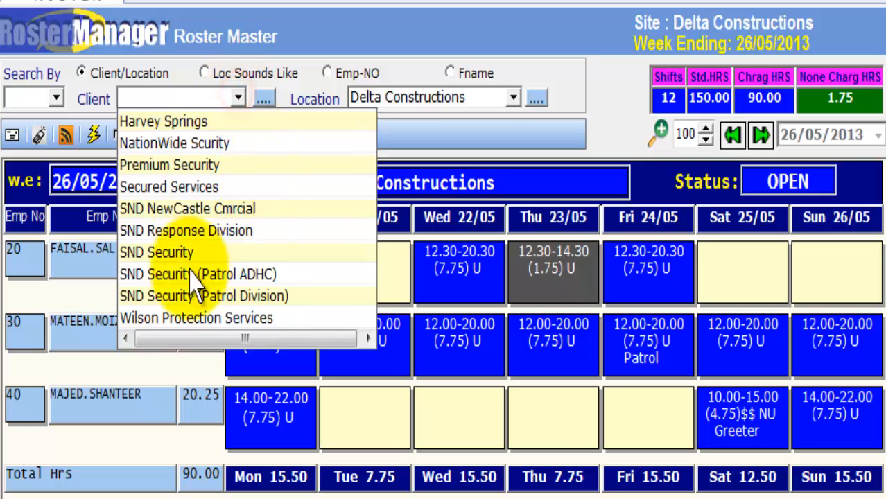
pyautogui.click(172, 256)
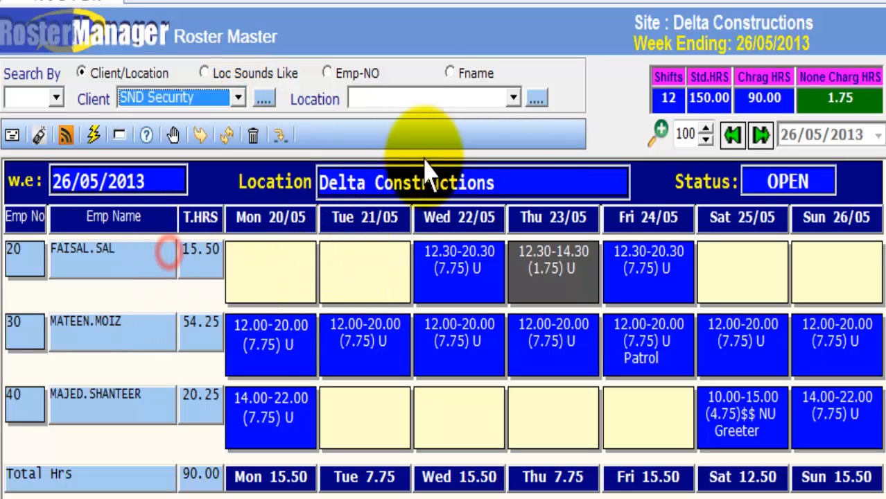
pyautogui.click(439, 97)
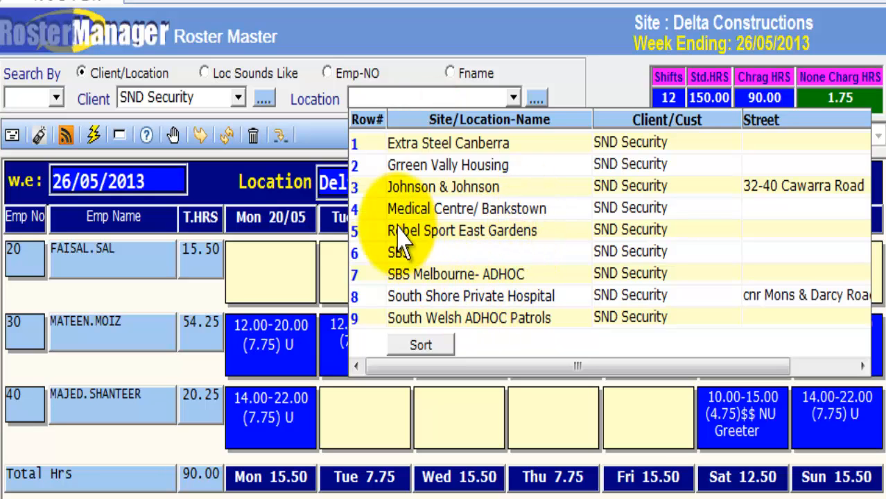
# - Switch the client to Secured Services and open its RBG-Tareian Precinct. NYE public location
pyautogui.click(168, 97)
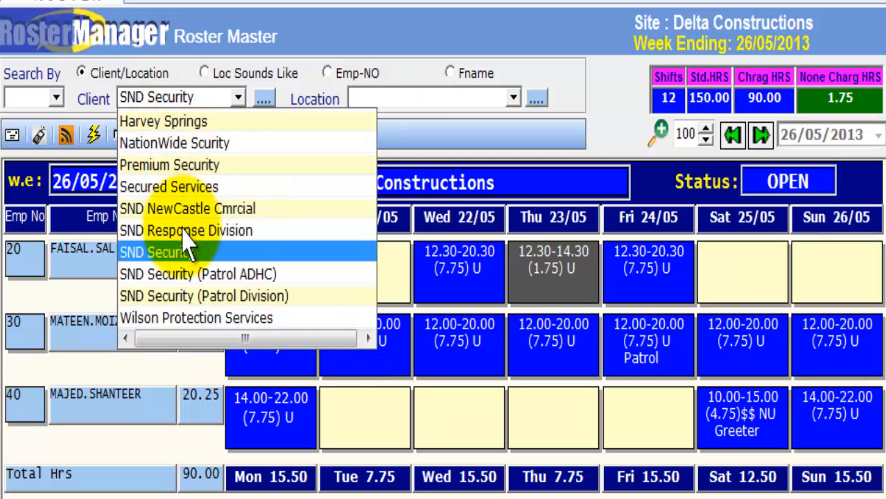
pyautogui.click(168, 187)
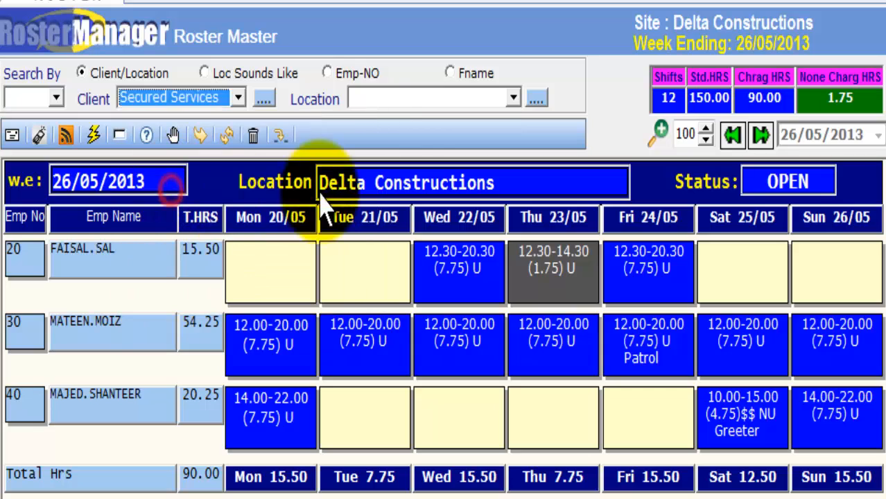
pyautogui.click(407, 100)
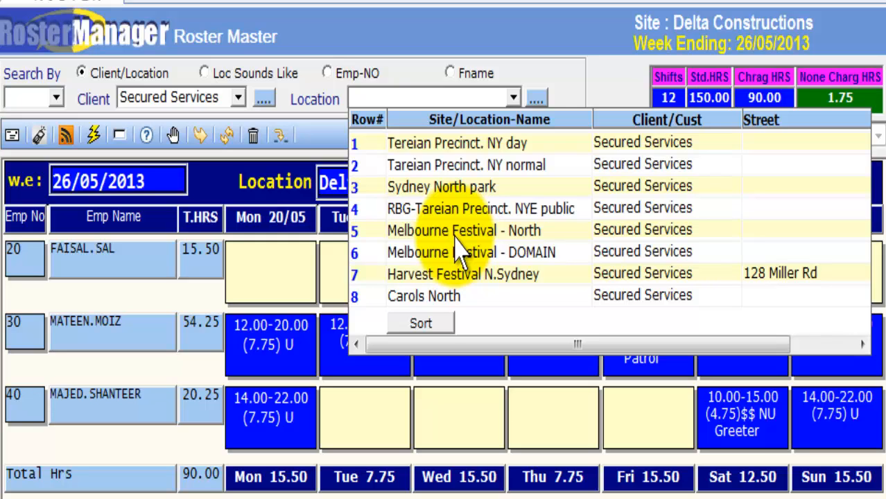
pyautogui.click(453, 207)
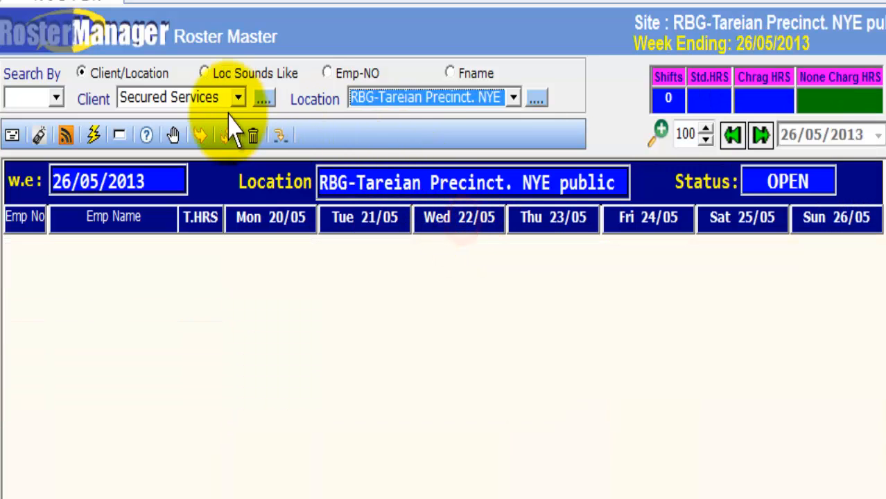
# - Clear the client and location filters
pyautogui.click(264, 97)
pyautogui.click(535, 99)
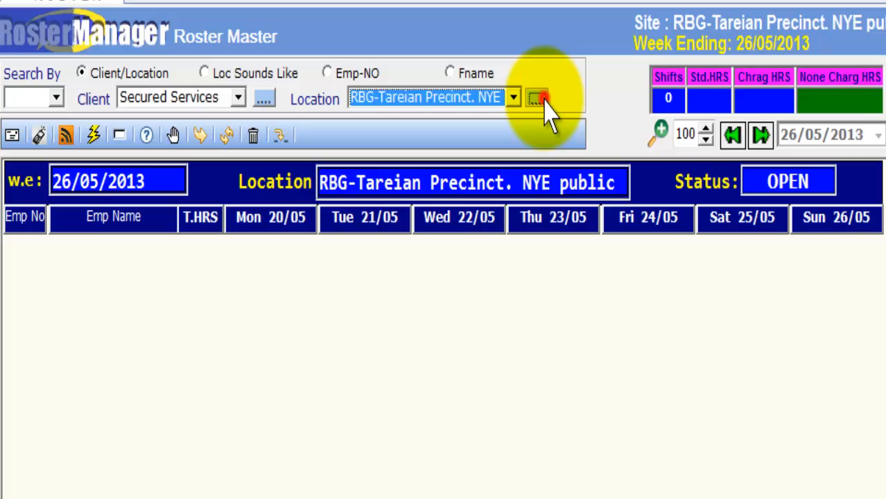
pyautogui.click(511, 99)
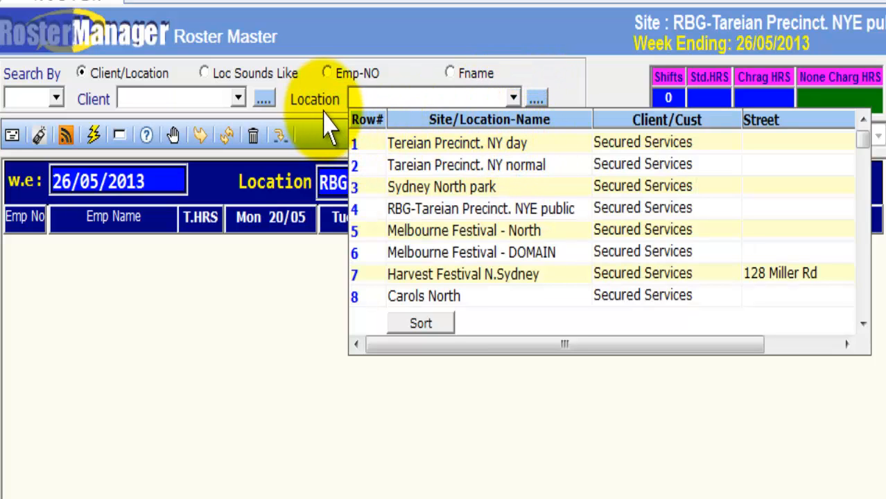
pyautogui.click(363, 100)
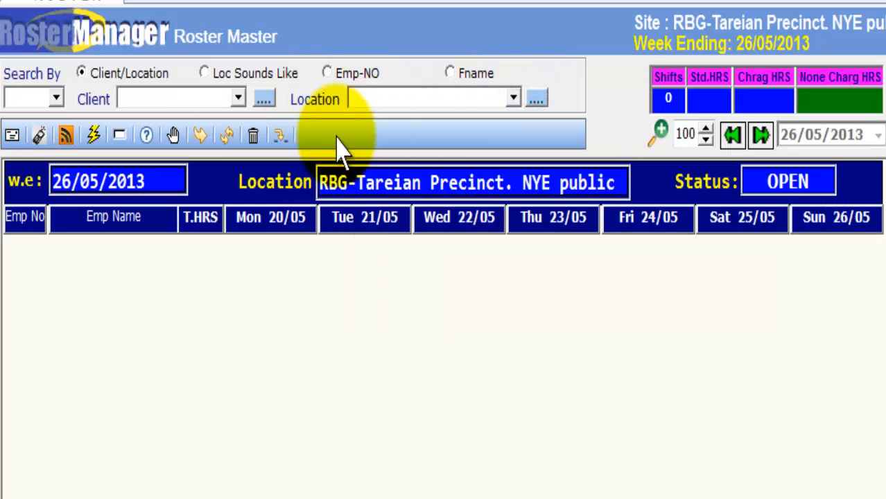
# - Select the client Premium Security and open its Delta Constructions roster
pyautogui.click(161, 100)
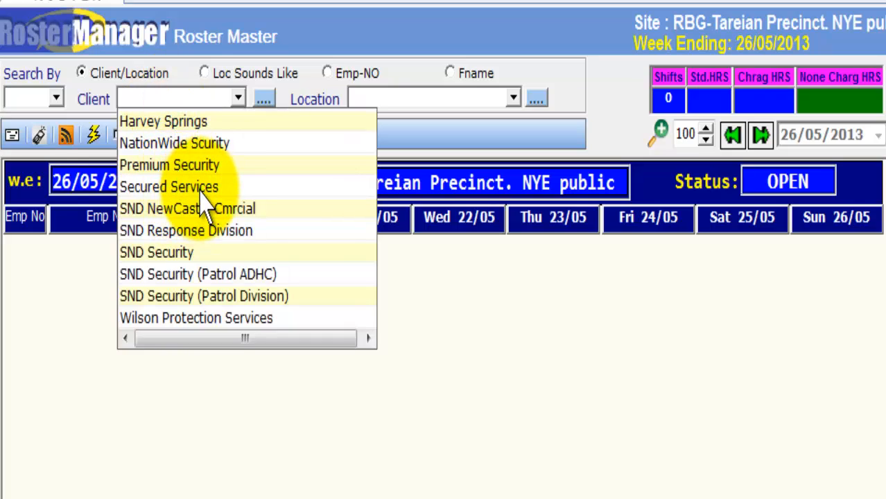
pyautogui.click(211, 164)
pyautogui.click(396, 100)
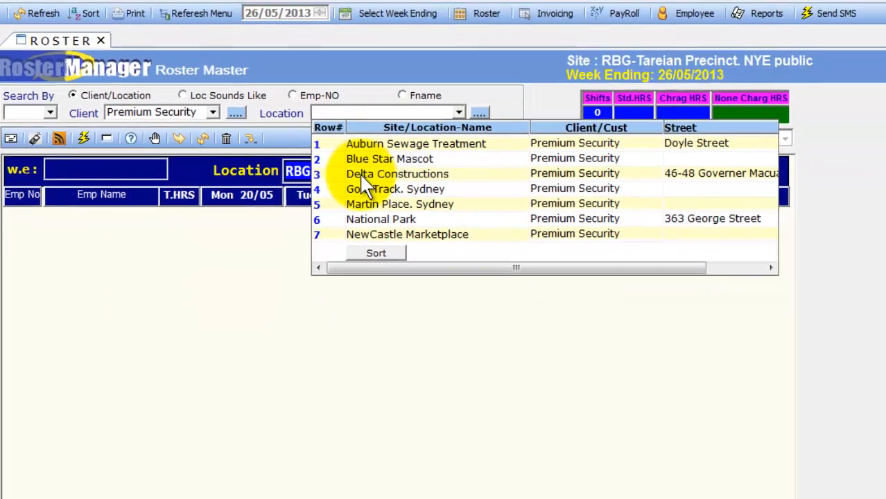
pyautogui.click(409, 187)
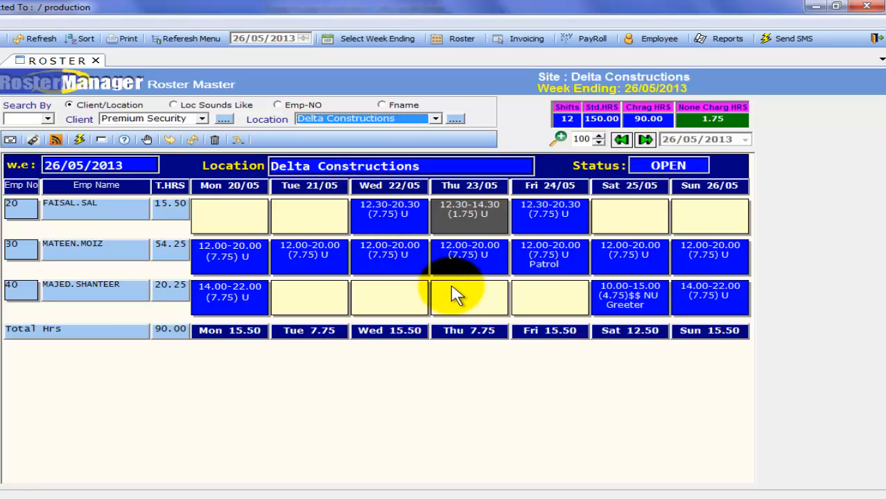
# - Advance the Delta Constructions roster to the week ending 16/06/2013
pyautogui.click(644, 141)
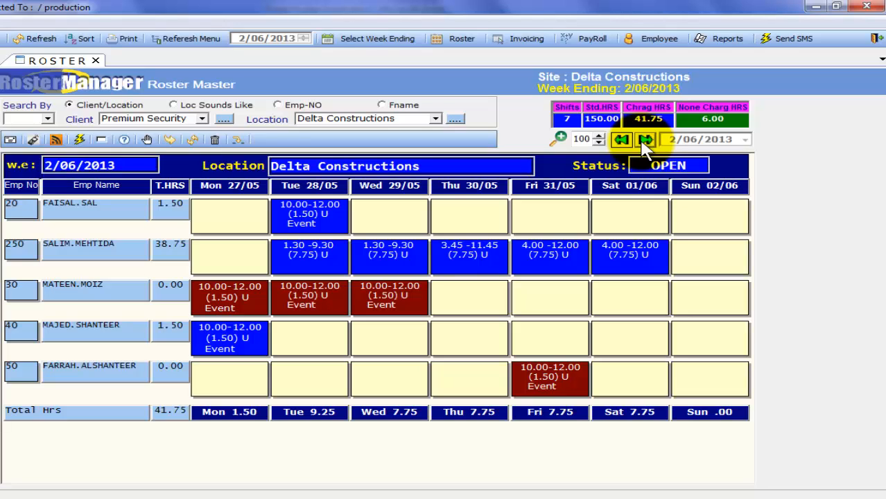
pyautogui.click(644, 140)
pyautogui.click(645, 140)
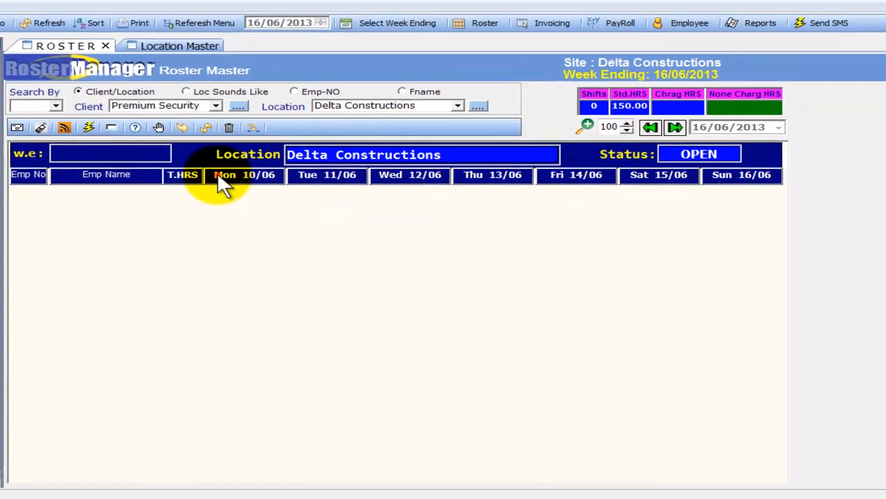
# - Add a new shift record for Monday 10/06 and assign the employee found by searching the first name
pyautogui.click(244, 163)
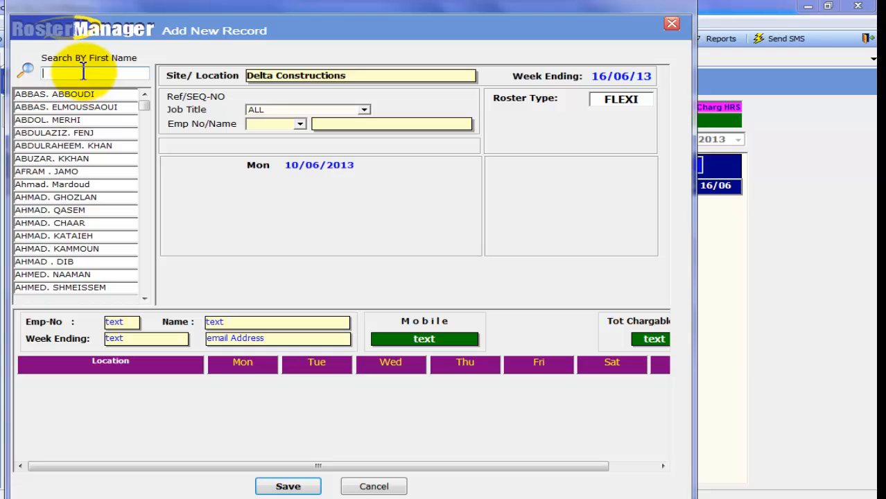
pyautogui.moveTo(143, 104)
pyautogui.mouseDown()
pyautogui.moveTo(148, 236)
pyautogui.moveTo(149, 100)
pyautogui.mouseUp()
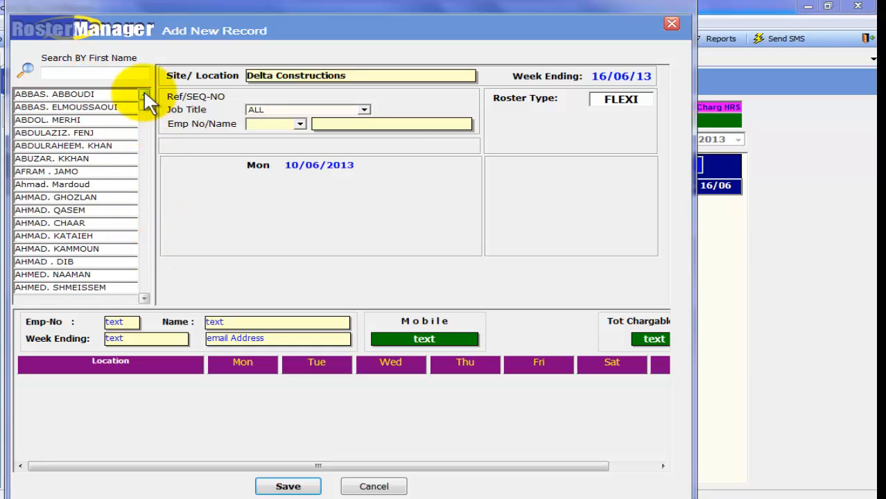
pyautogui.click(102, 73)
pyautogui.write('p')
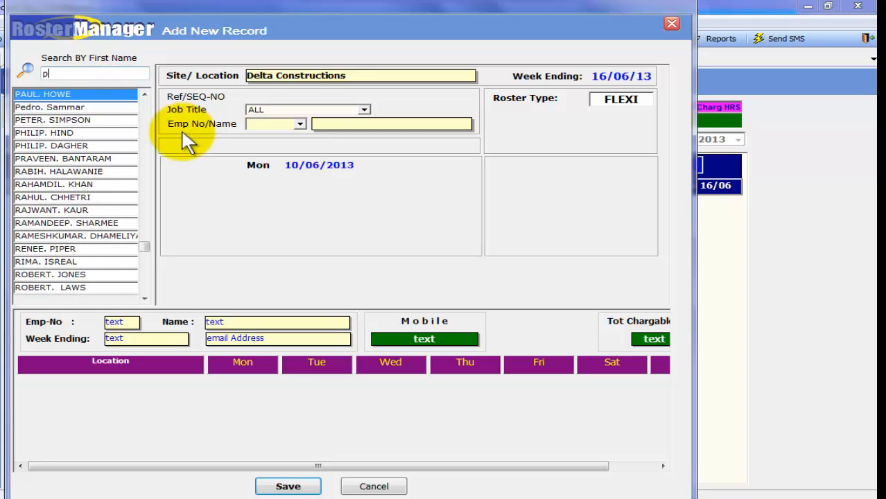
pyautogui.write('au')
pyautogui.click(181, 130)
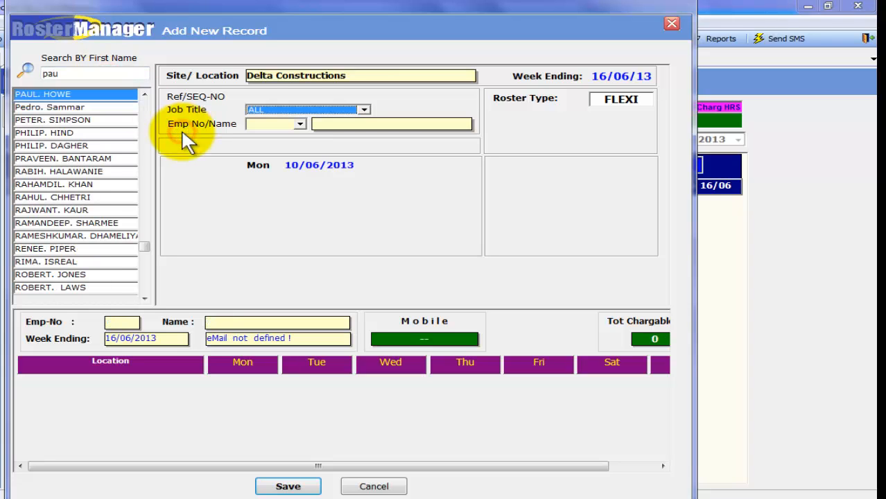
pyautogui.doubleClick(75, 95)
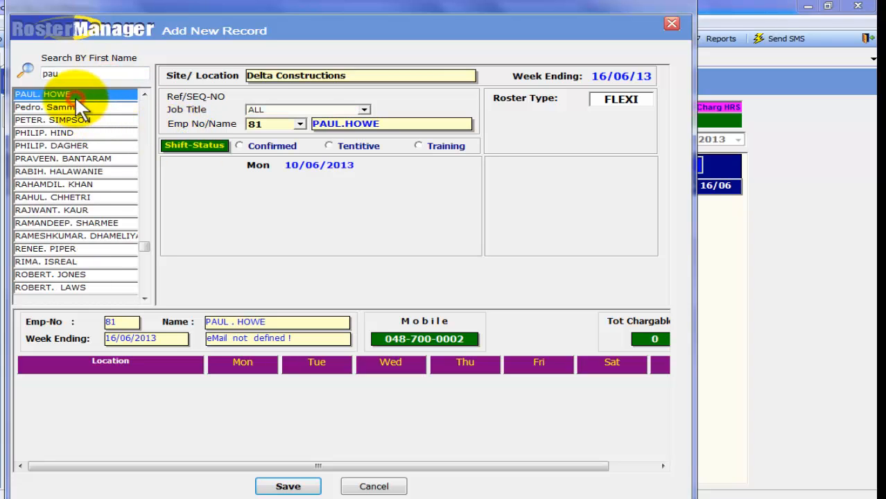
# - Try the Tentitive shift status, then set the Monday shift's status to Confirmed
pyautogui.click(290, 154)
pyautogui.click(337, 145)
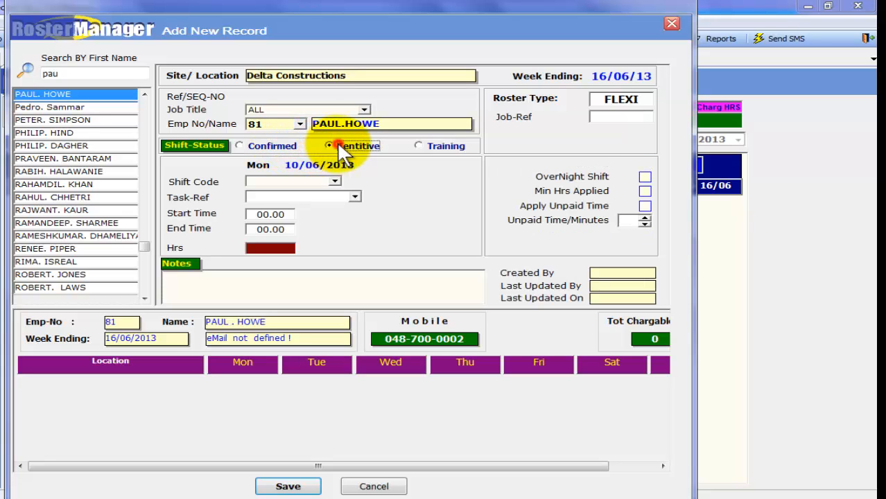
pyautogui.click(289, 154)
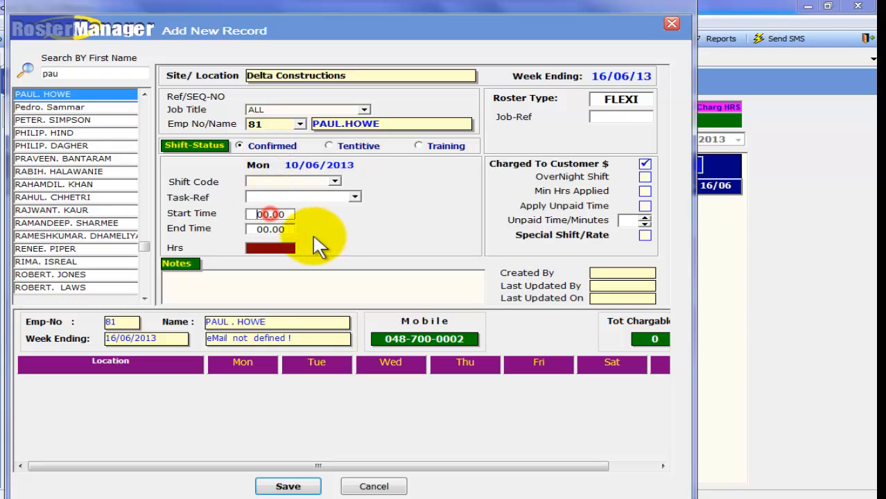
# - Set the Monday shift's start time to 10.00 and end time to 16.00, and save the record
pyautogui.write('10')
pyautogui.press('Tab')
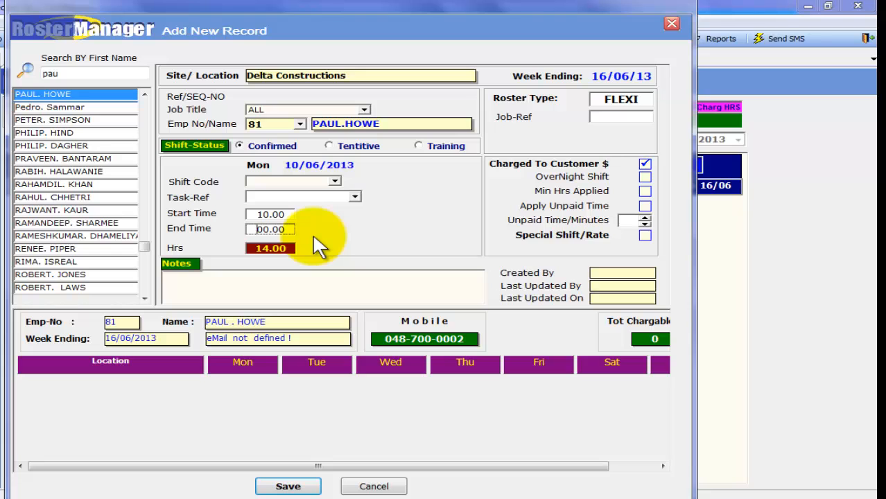
pyautogui.write('16')
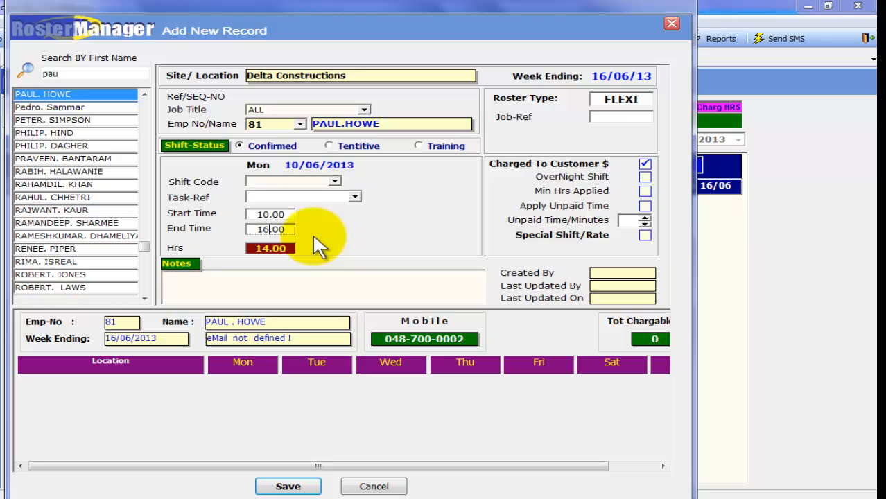
pyautogui.click(291, 485)
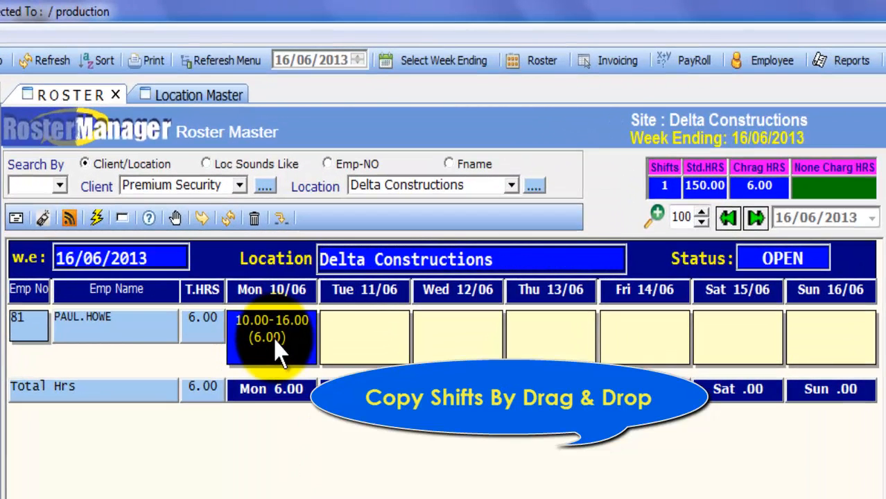
# - Copy the employee's Monday 10.00-16.00 shift to Tuesday through Friday of the same week
pyautogui.moveTo(277, 354); pyautogui.dragTo(636, 350)
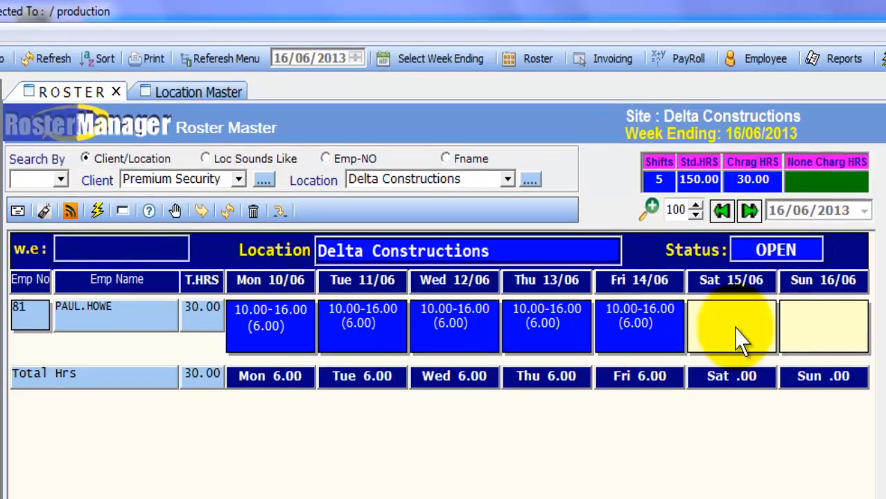
# - Add a new shift record for Saturday 15/06, assign a second employee found by searching first name "alex", and set the status to Confirmed
pyautogui.doubleClick(738, 380)
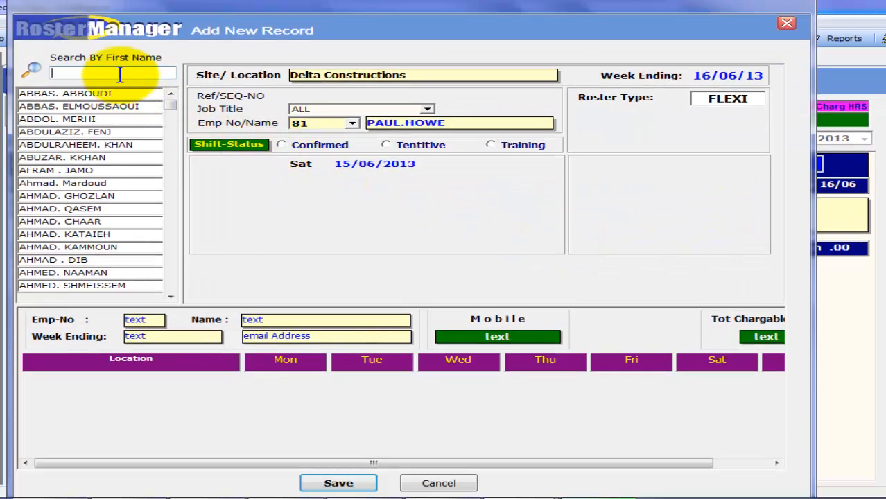
pyautogui.write('alex')
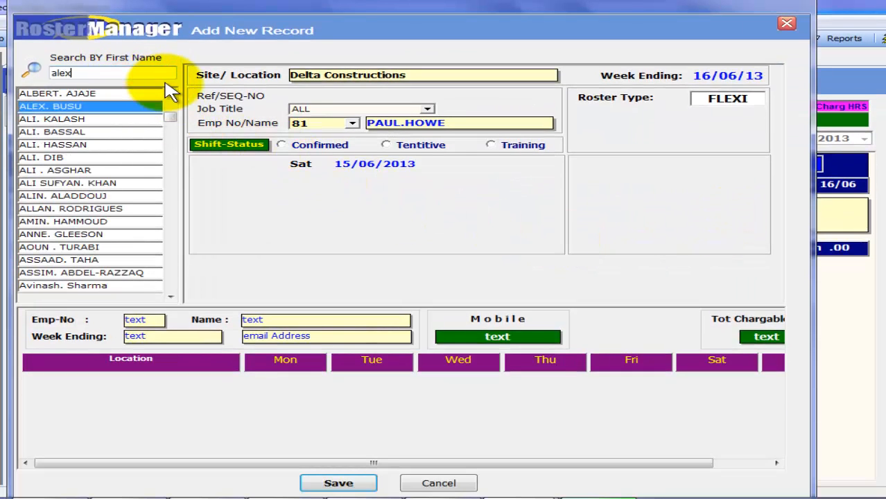
pyautogui.click(73, 107)
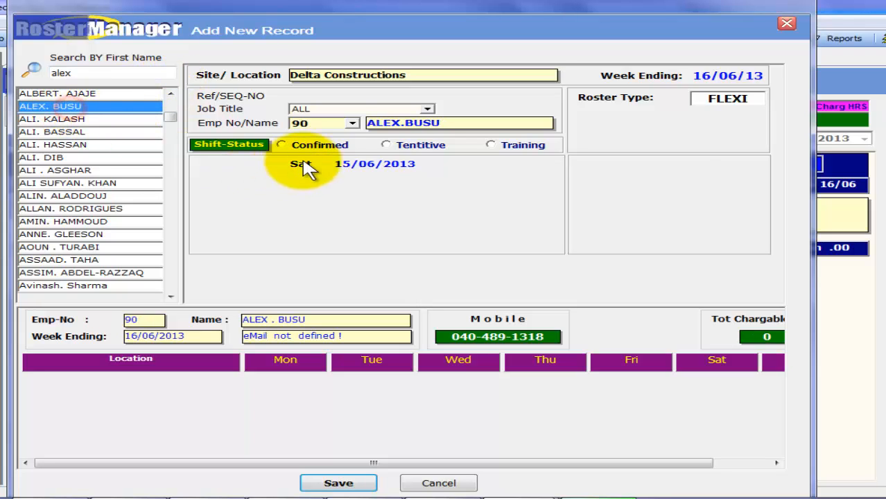
pyautogui.click(319, 147)
# - Save the second employee's Saturday shift with start time 14.00 and end time 18.00, and copy it to Sunday 16/06
pyautogui.click(317, 215)
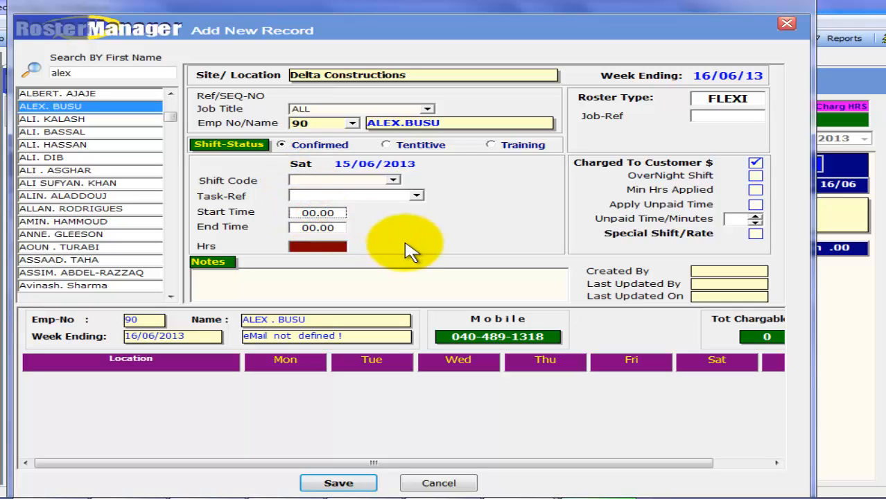
pyautogui.write('14')
pyautogui.press('Tab')
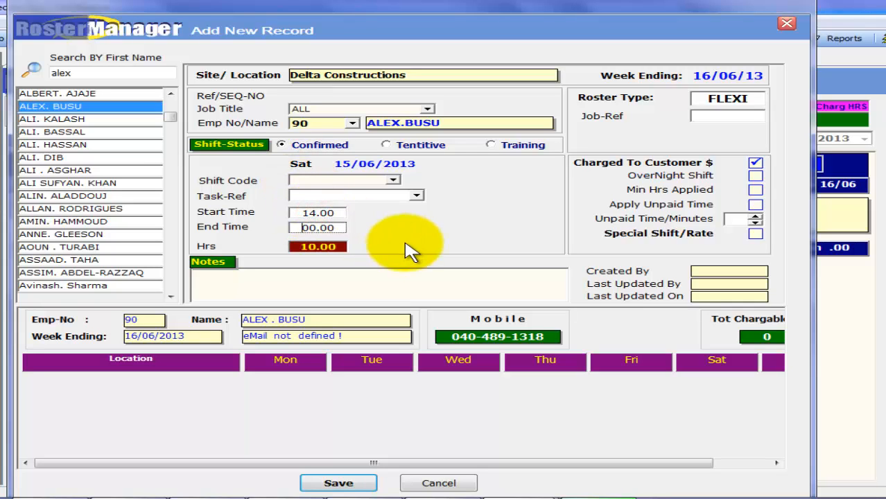
pyautogui.write('18')
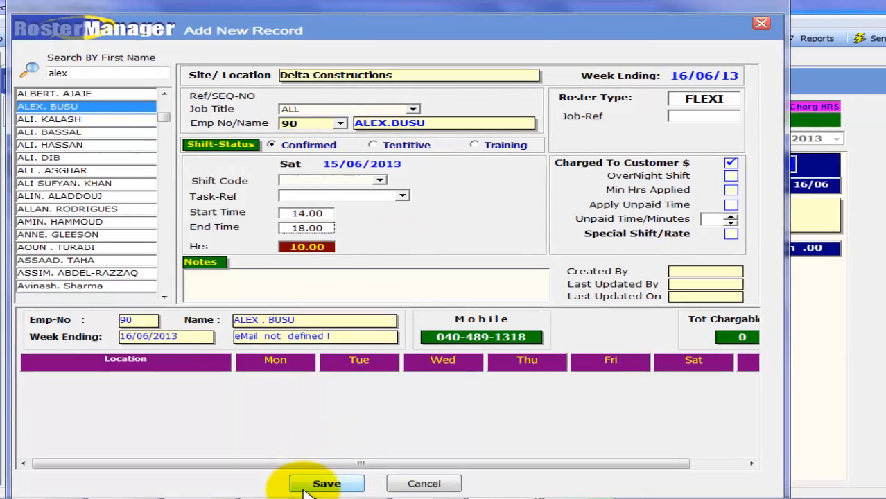
pyautogui.click(308, 483)
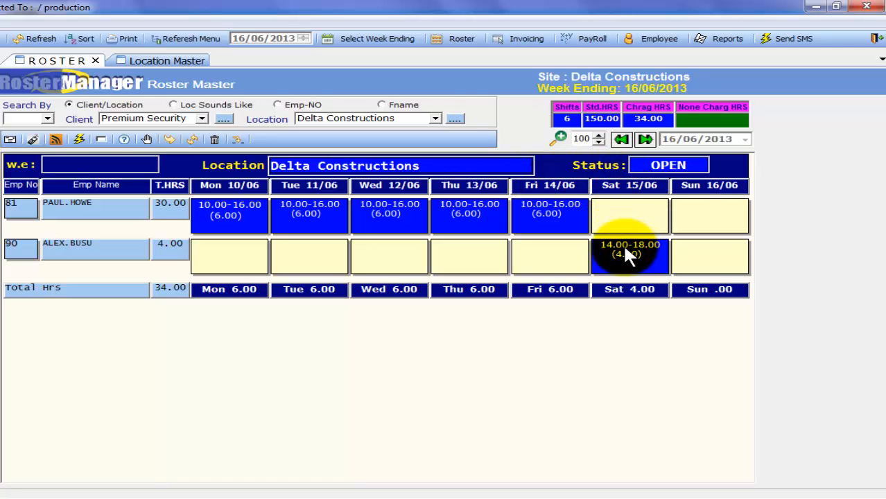
pyautogui.moveTo(624, 250); pyautogui.dragTo(693, 250)
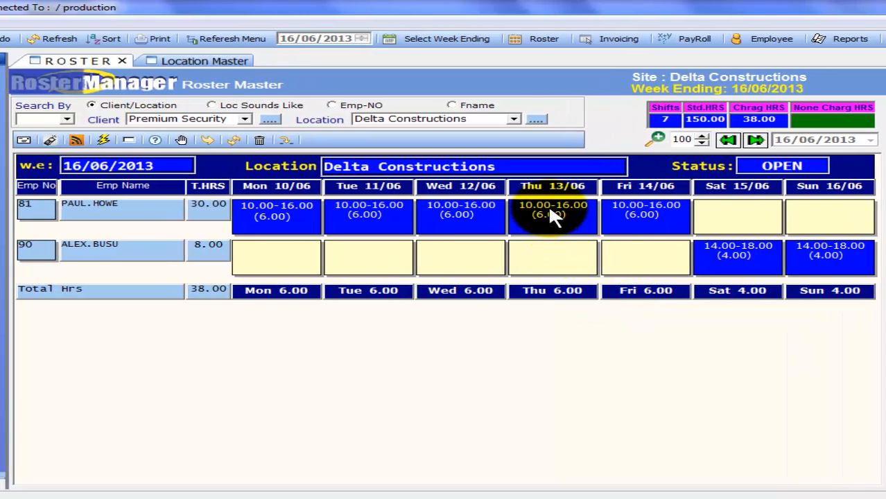
# - Make the first-row employee's Thursday 13/06 and Friday 14/06 shifts tentative
pyautogui.rightClick(546, 208)
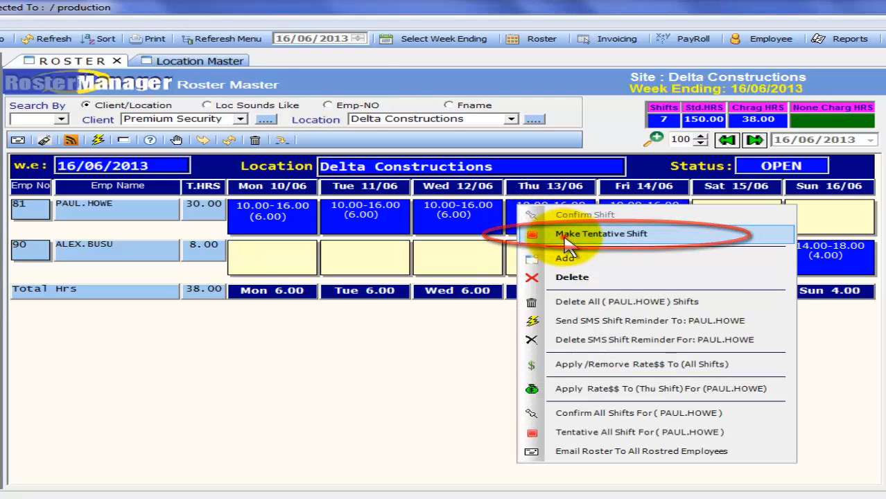
pyautogui.click(563, 234)
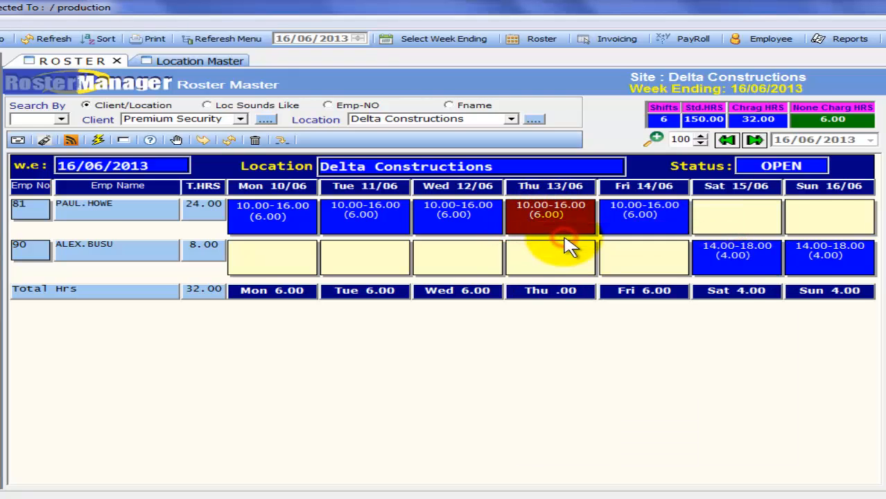
pyautogui.rightClick(624, 208)
pyautogui.click(619, 240)
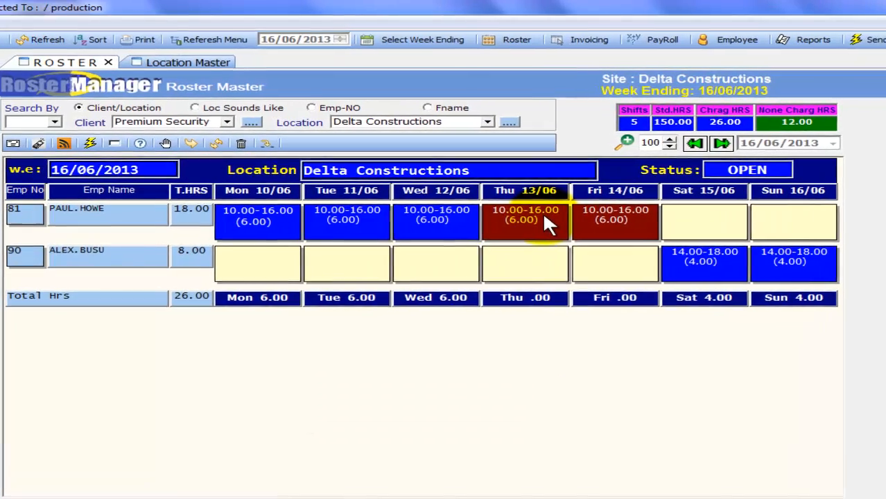
# - Confirm the first-row employee's tentative Thursday 13/06 and Friday 14/06 shifts
pyautogui.rightClick(543, 216)
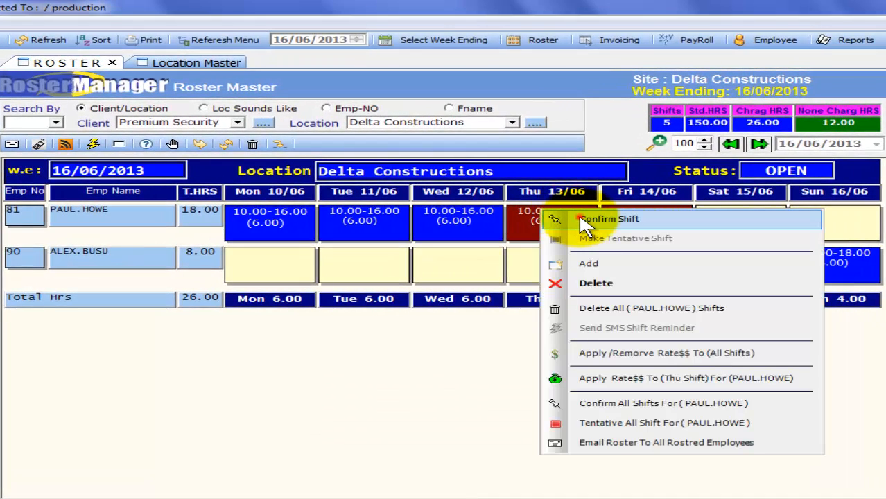
pyautogui.click(582, 219)
pyautogui.rightClick(622, 215)
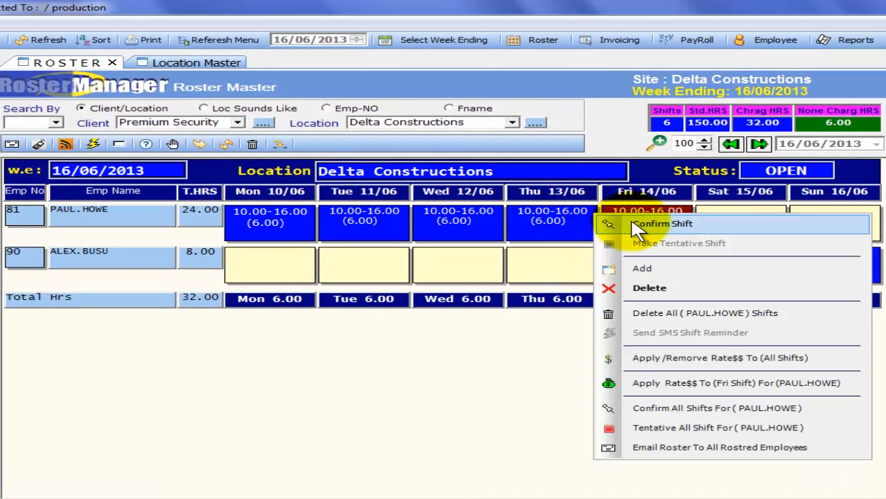
pyautogui.click(631, 223)
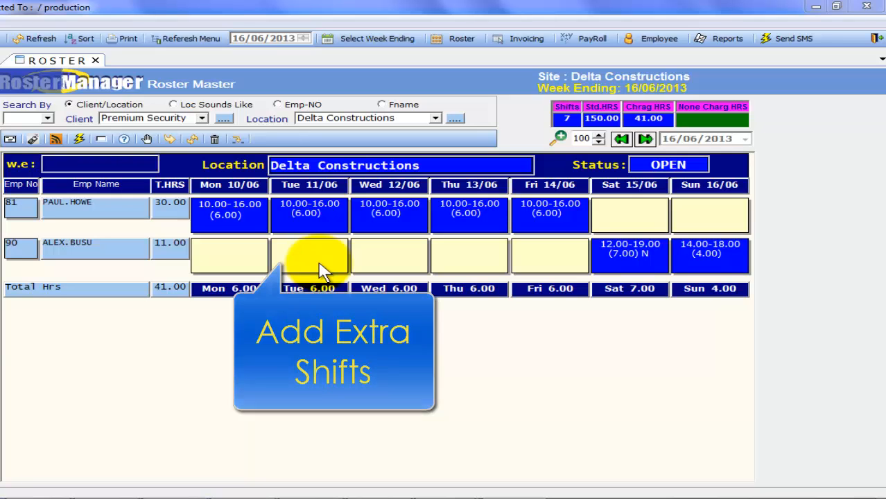
# - Add a new shift record for Monday 10/06, assign a third employee from the employee list, and set the status to Confirmed
pyautogui.doubleClick(263, 253)
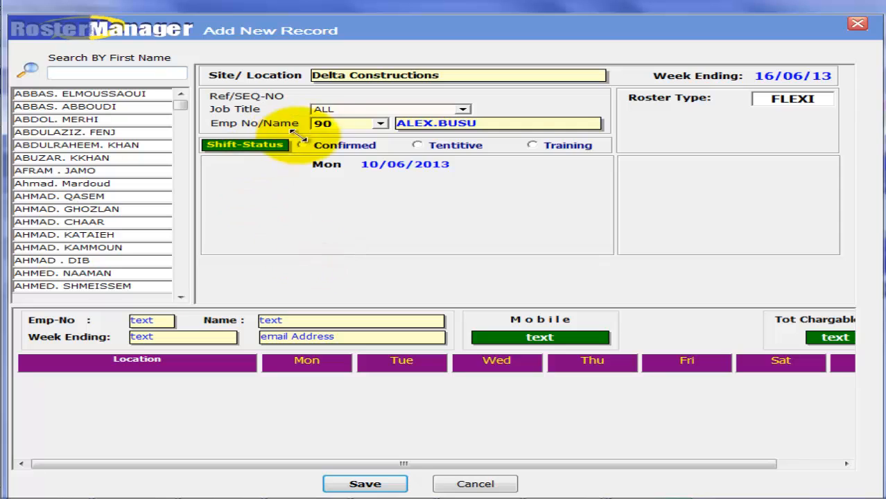
pyautogui.click(338, 125)
pyautogui.scroll(3, 540, 142)
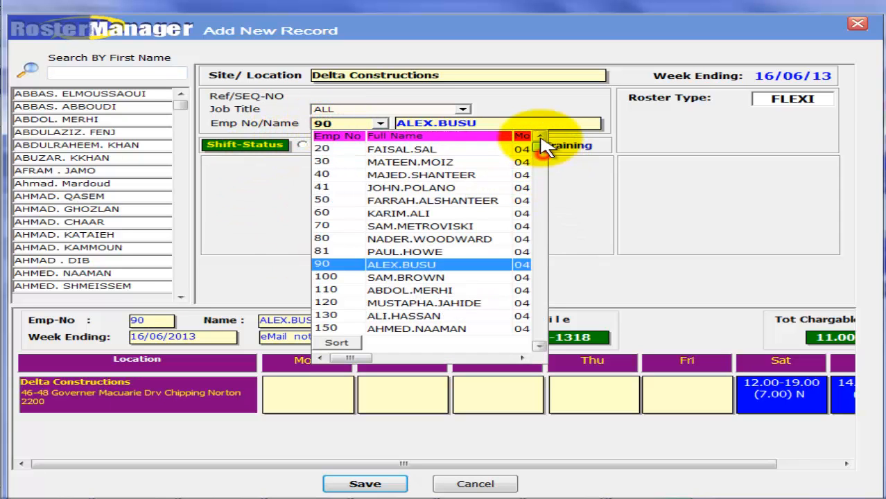
pyautogui.click(399, 188)
pyautogui.click(344, 146)
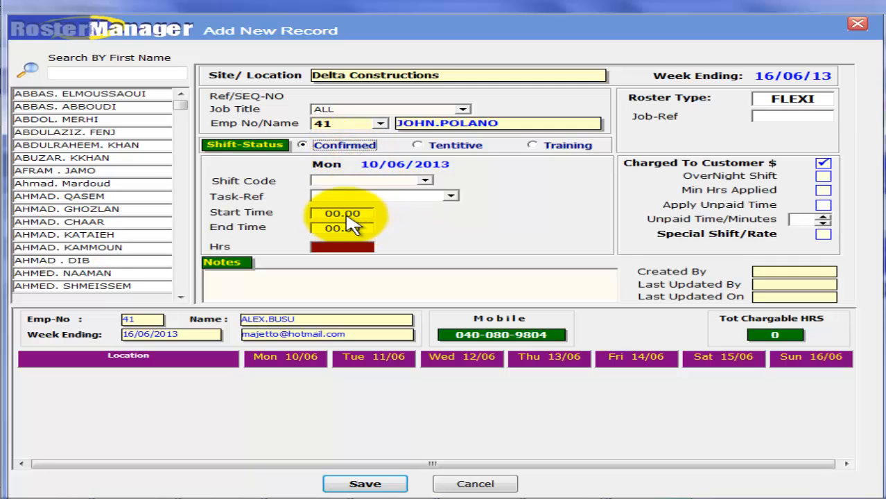
# - Save the third employee's Monday shift as 13.00 to 19.00 and copy it to Tuesday, Wednesday, Thursday, Saturday and Sunday
pyautogui.click(346, 215)
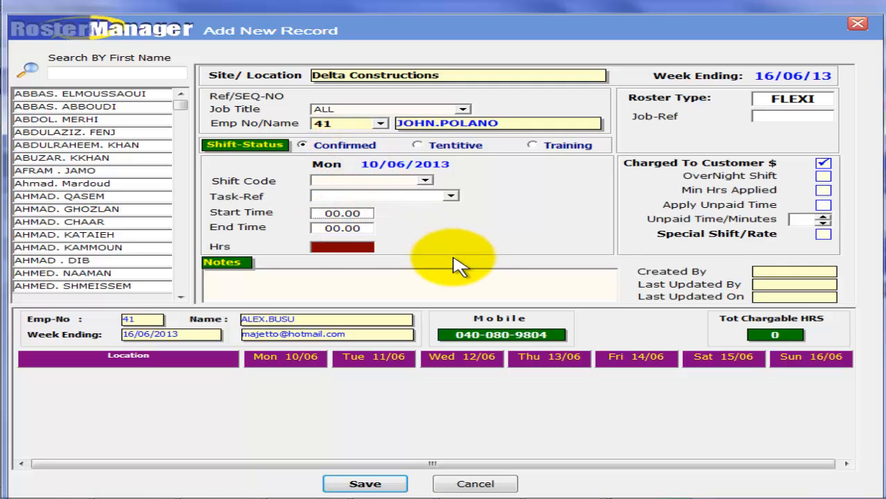
pyautogui.write('13')
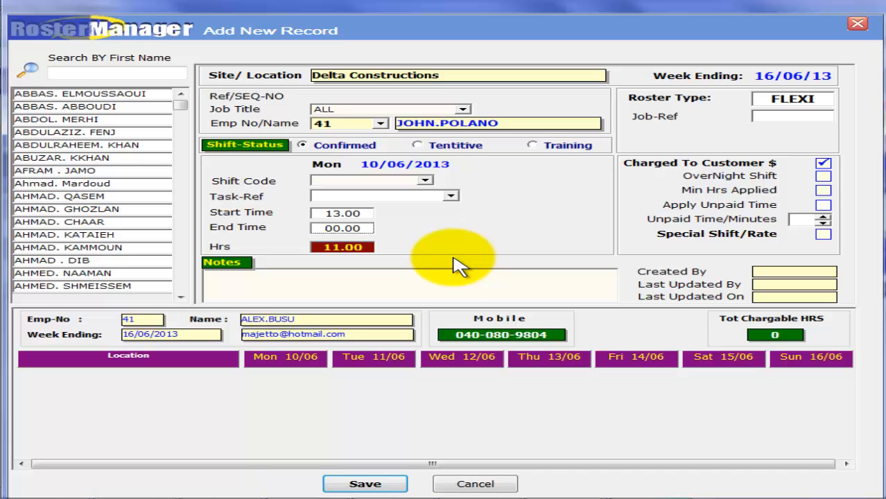
pyautogui.write('19')
pyautogui.click(363, 484)
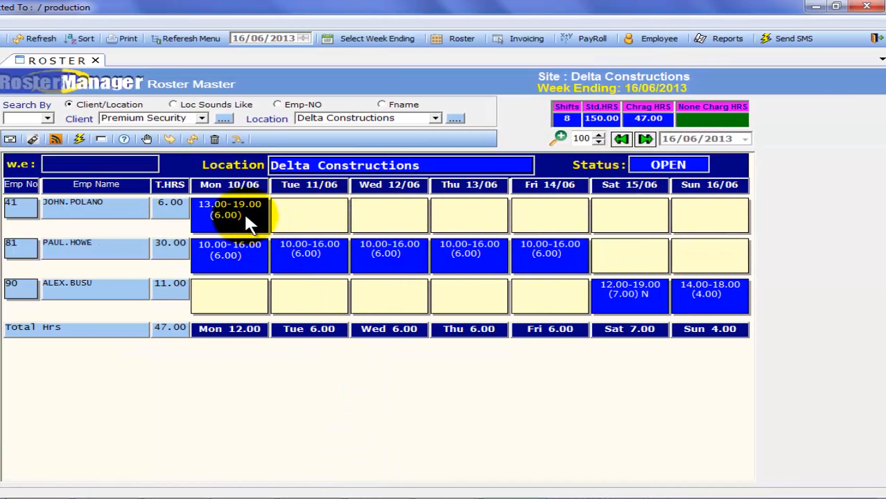
pyautogui.moveTo(243, 211); pyautogui.dragTo(302, 214)
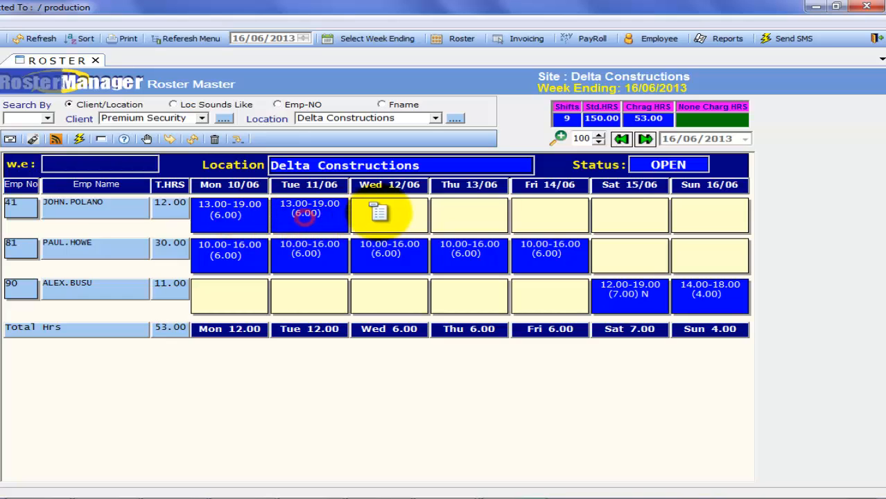
pyautogui.moveTo(378, 212); pyautogui.dragTo(710, 221)
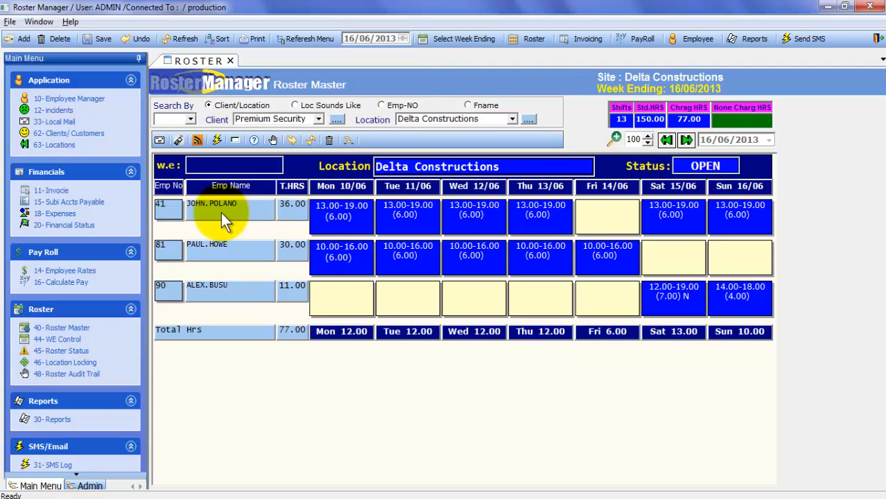
# - Set all shifts of the first-row employee to tentative, and confirm all of that employee's shifts again
pyautogui.rightClick(211, 210)
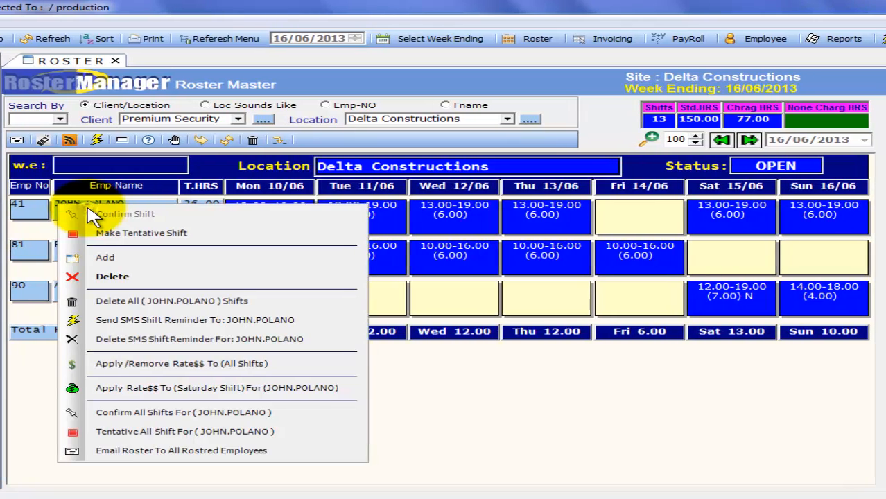
pyautogui.click(132, 434)
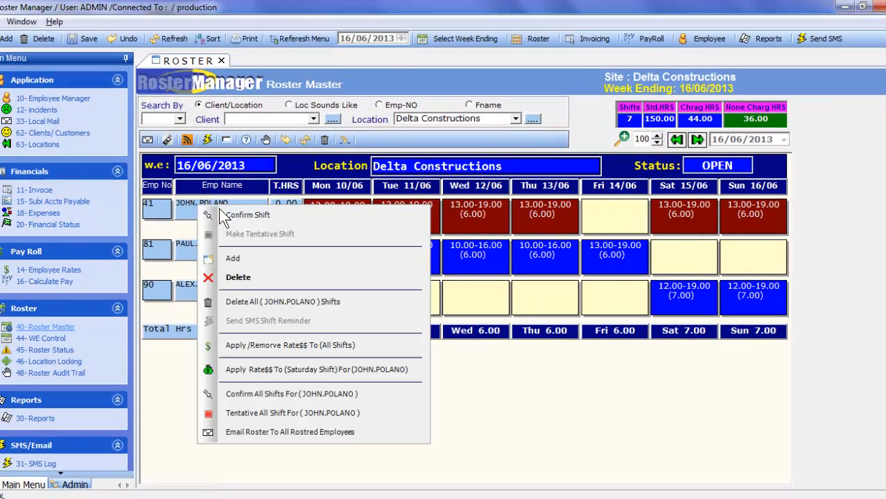
pyautogui.rightClick(219, 208)
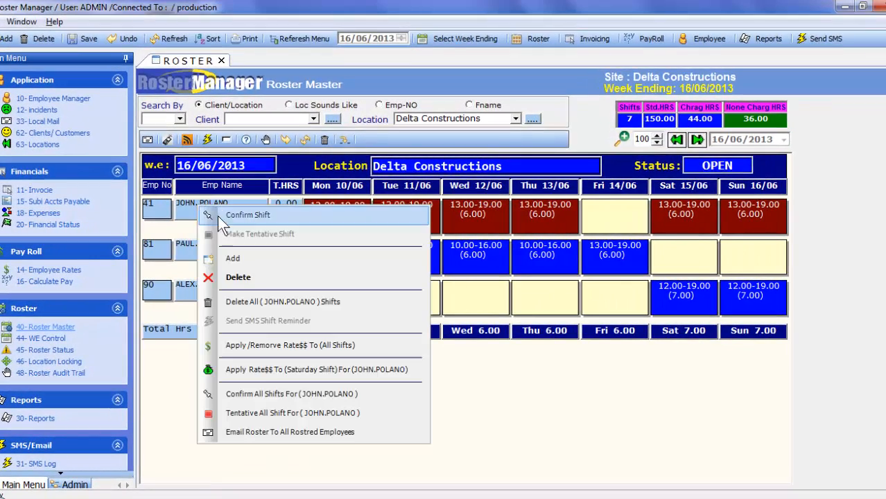
pyautogui.click(263, 394)
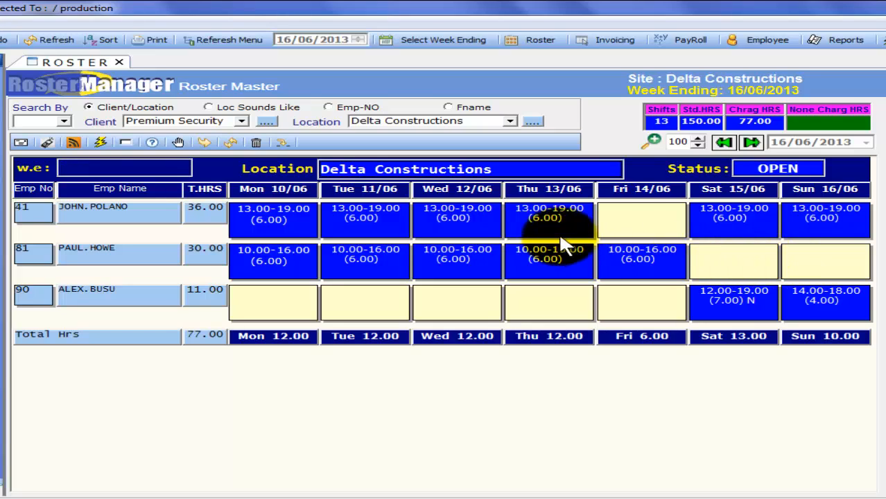
# - Delete the first-row employee's 13.00-19.00 shift on Thursday 13/06
pyautogui.click(547, 219)
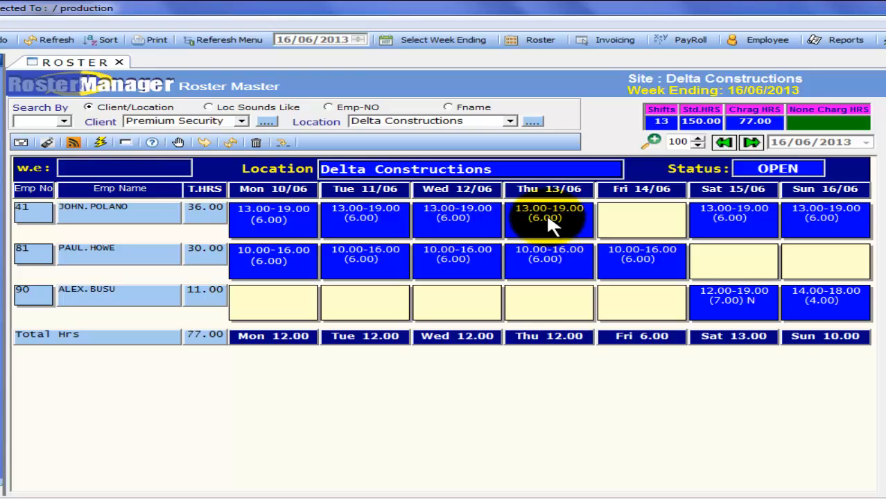
pyautogui.rightClick(545, 212)
pyautogui.click(573, 288)
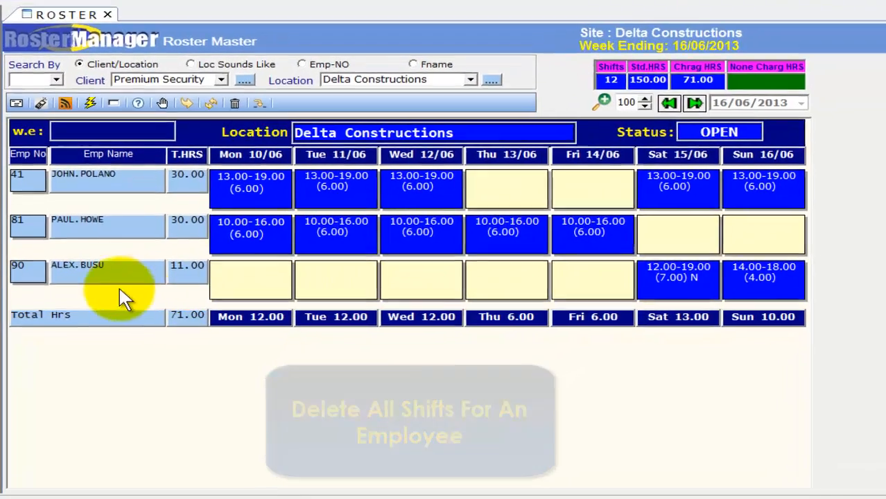
# - Delete all roster shifts for the employee in the third row and confirm the deletion
pyautogui.rightClick(96, 281)
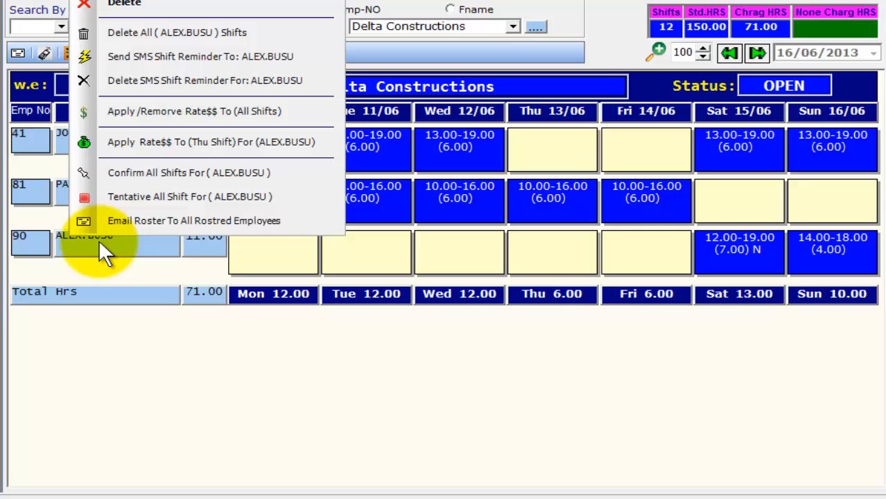
pyautogui.click(144, 38)
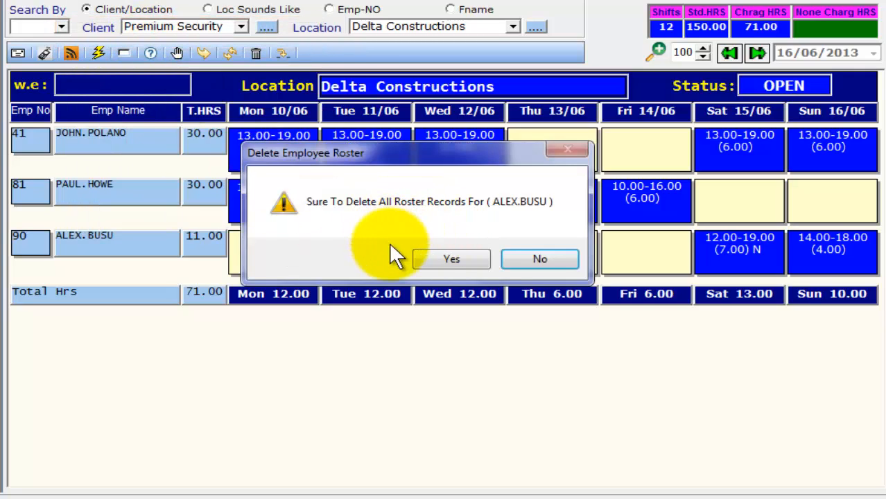
pyautogui.click(426, 260)
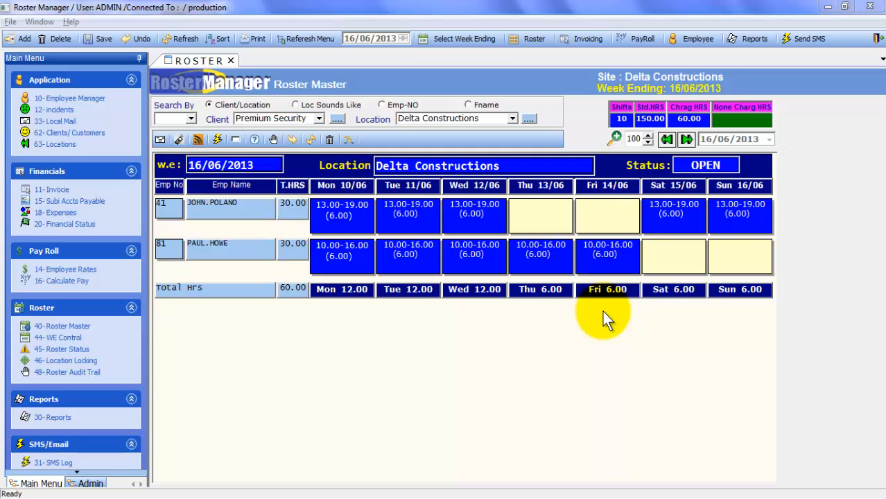
# - Add a new Saturday 15/06 shift record for the employee removed from the roster, with the status set to Confirmed
pyautogui.doubleClick(670, 266)
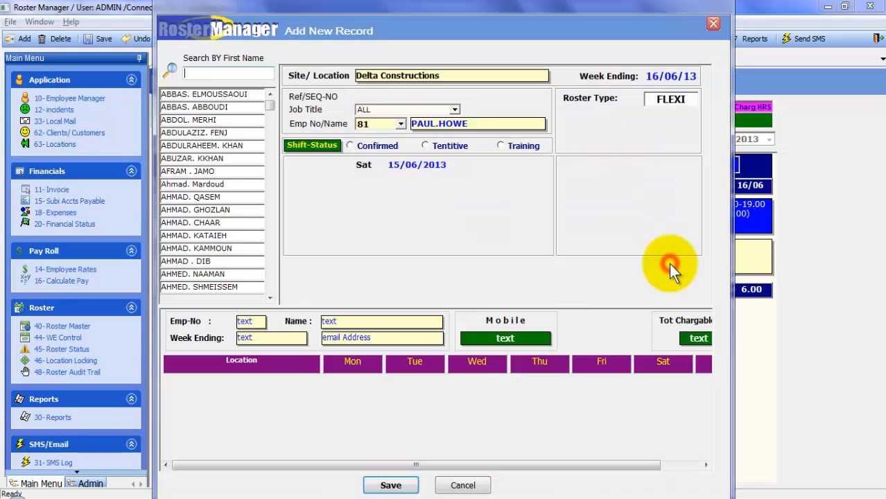
pyautogui.click(400, 125)
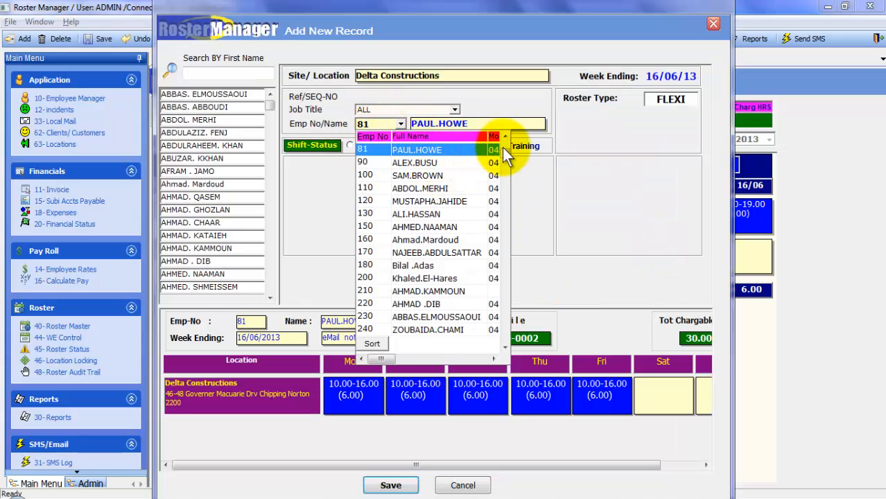
pyautogui.click(504, 138)
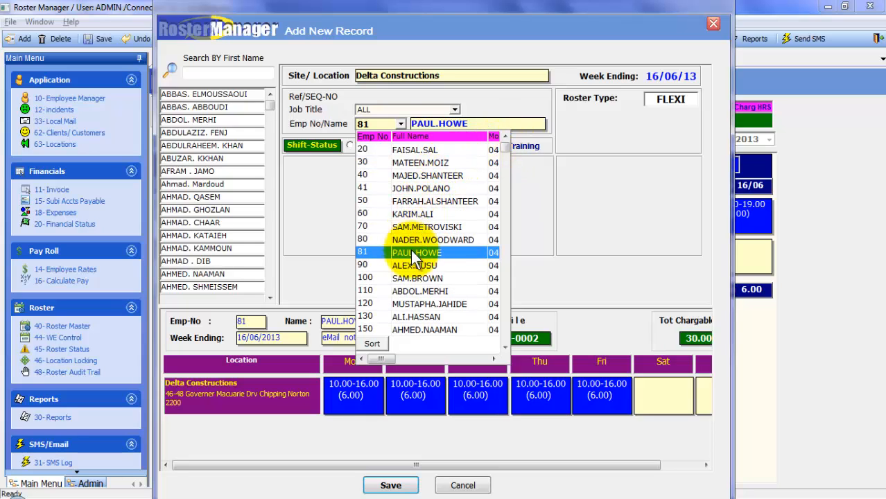
pyautogui.click(365, 267)
pyautogui.click(376, 147)
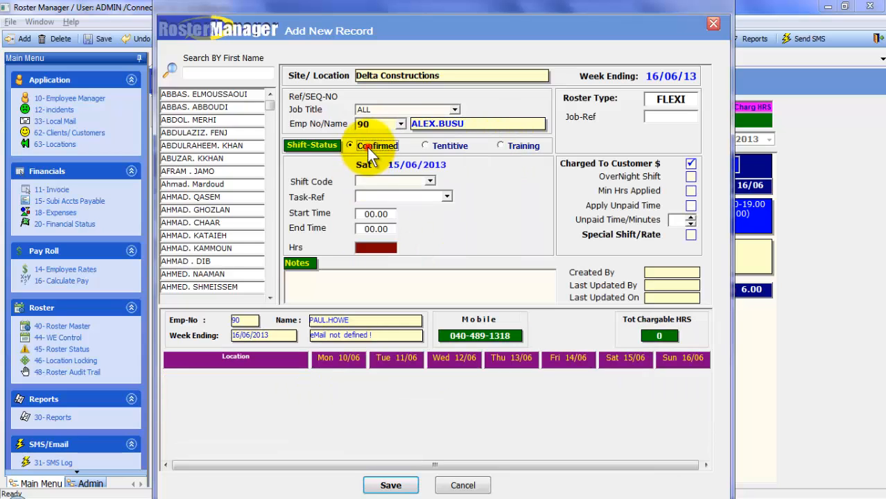
# - Set the Saturday shift's start time to 12.00 and end time to 19.00, save it, and copy it to the same employee's Sunday 16/06
pyautogui.click(375, 214)
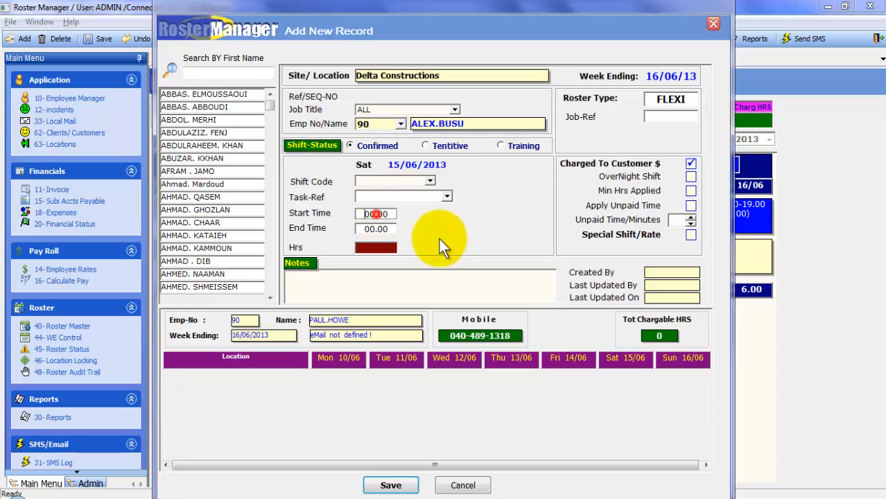
pyautogui.write('12')
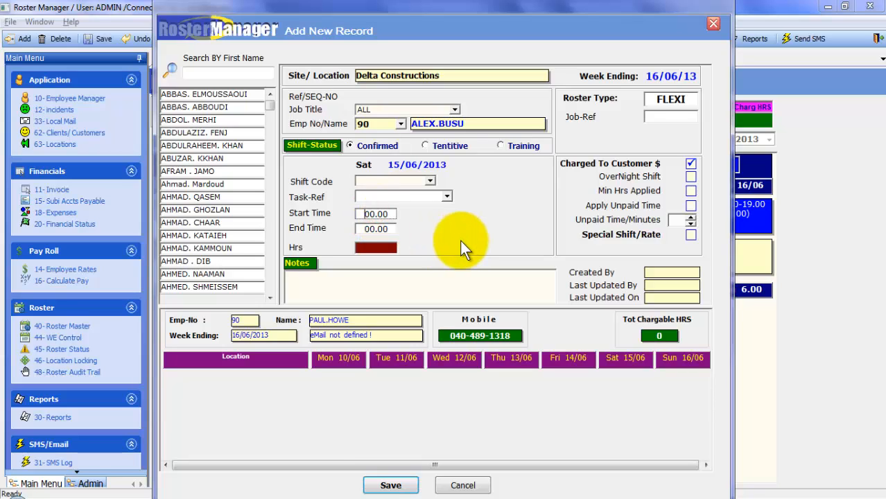
pyautogui.press('Tab')
pyautogui.write('19')
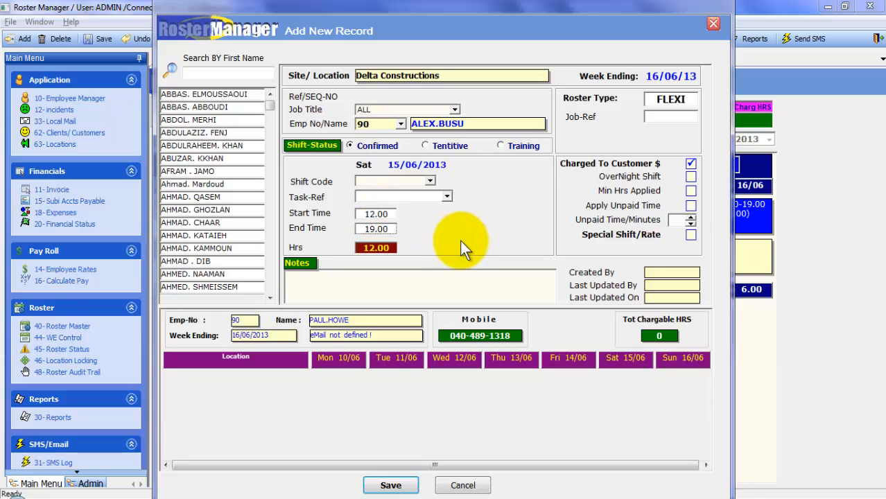
pyautogui.click(392, 485)
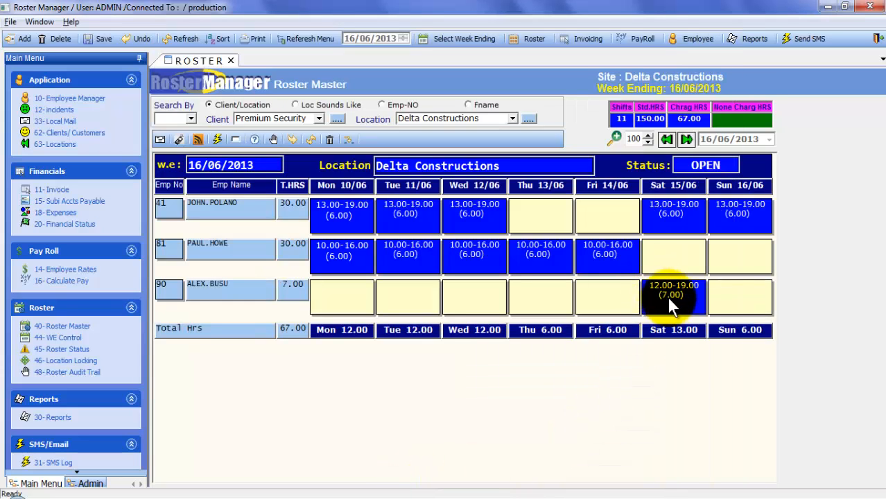
pyautogui.moveTo(666, 294); pyautogui.dragTo(725, 291)
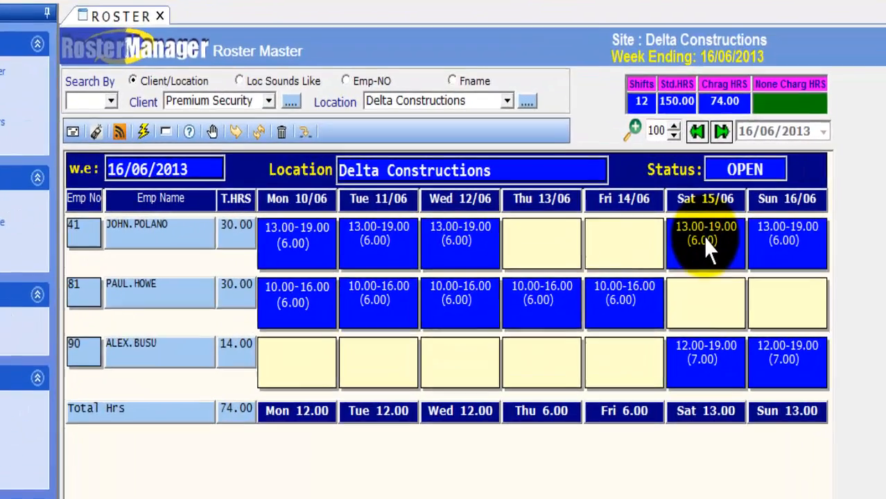
# - Move the first-row employee's Saturday 13.00-19.00 shift to the second-row employee's Saturday, and the first-row Sunday shift to Friday 14/06
pyautogui.moveTo(672, 213); pyautogui.dragTo(672, 232)
pyautogui.moveTo(725, 286); pyautogui.dragTo(731, 331)
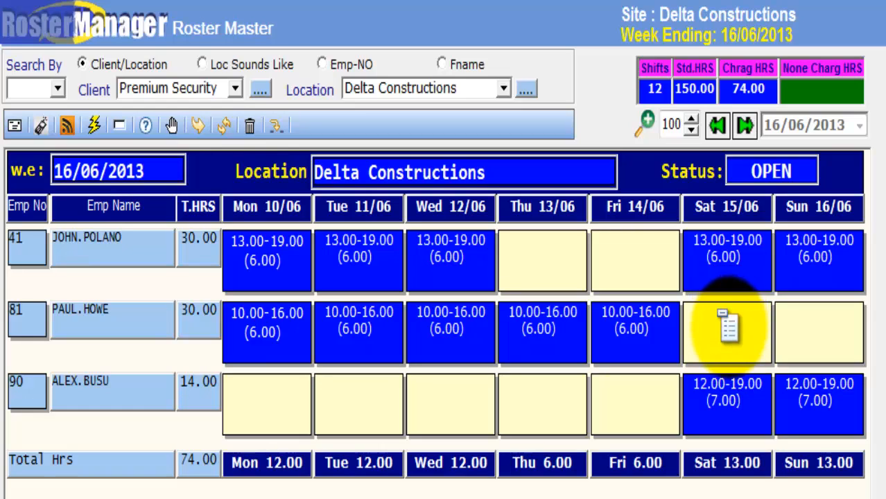
pyautogui.moveTo(728, 324); pyautogui.dragTo(725, 253)
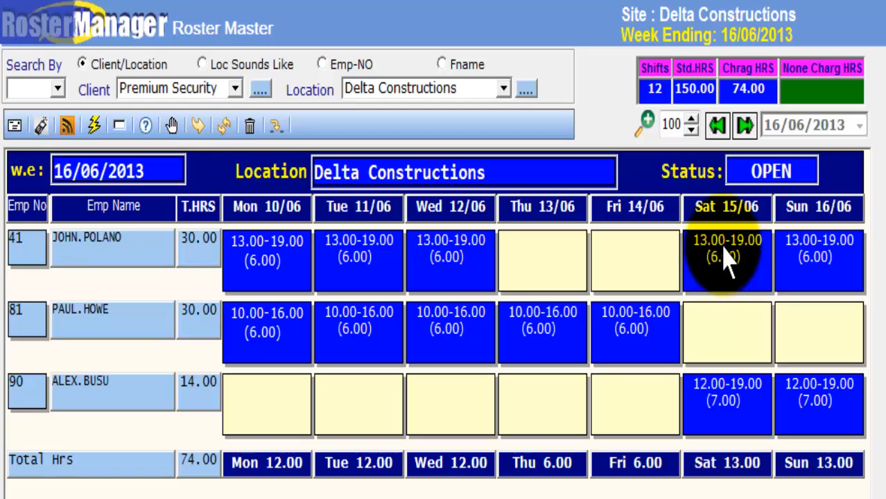
pyautogui.press('ctrl')
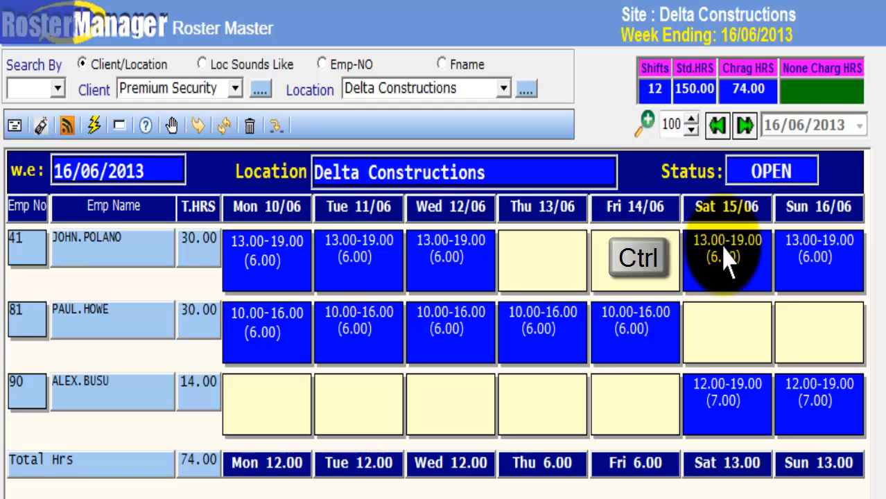
pyautogui.moveTo(728, 262); pyautogui.dragTo(731, 340)
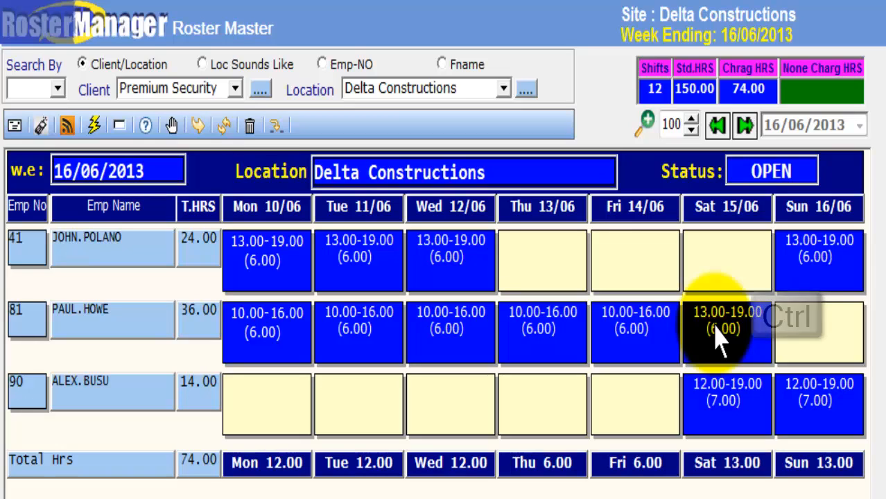
pyautogui.moveTo(804, 263); pyautogui.dragTo(656, 281)
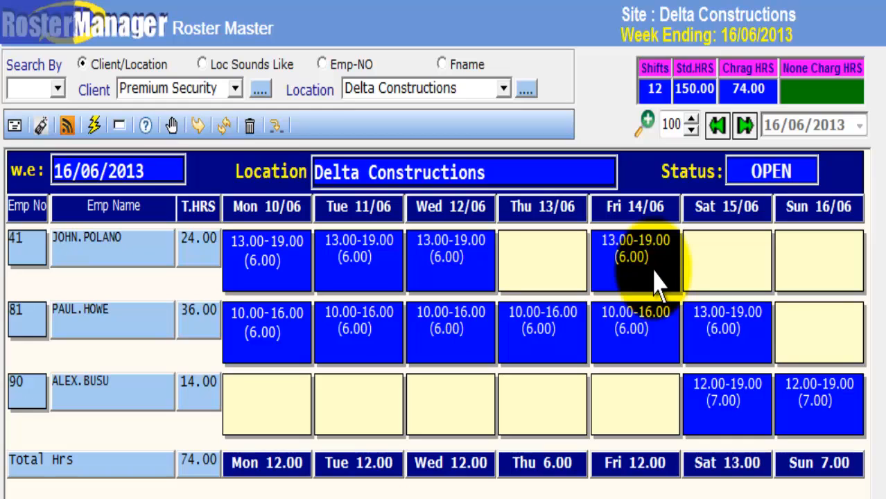